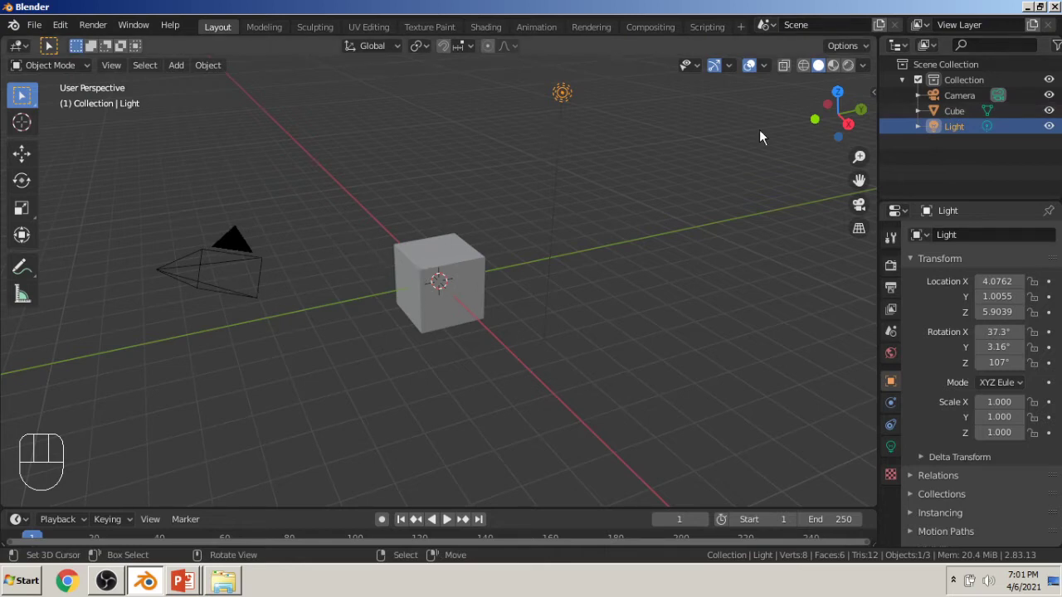
Select the Camera, Cube and Light objects one after another in the Outliner
click(959, 97)
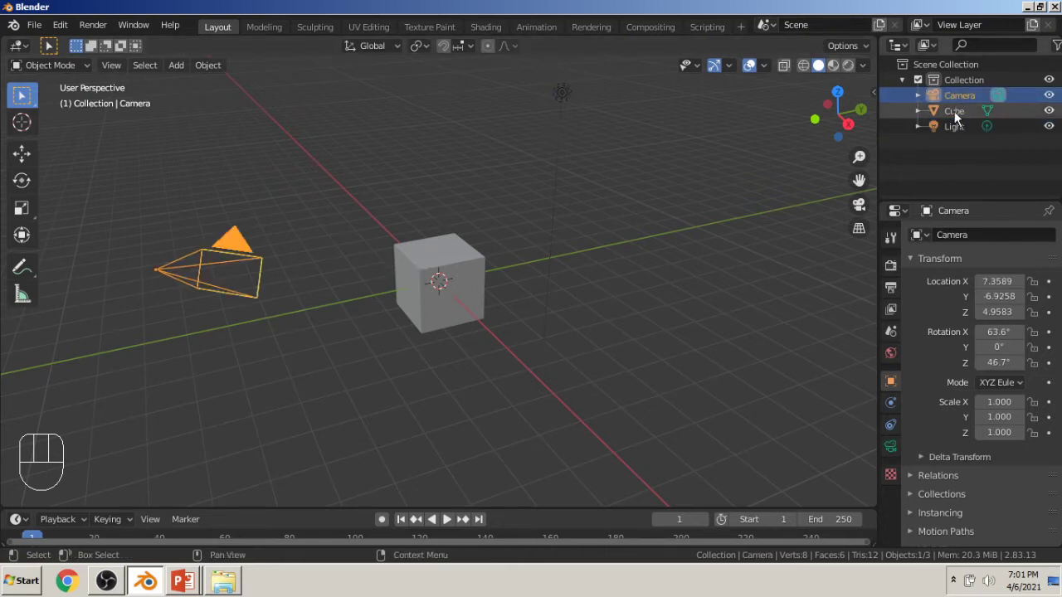
click(953, 112)
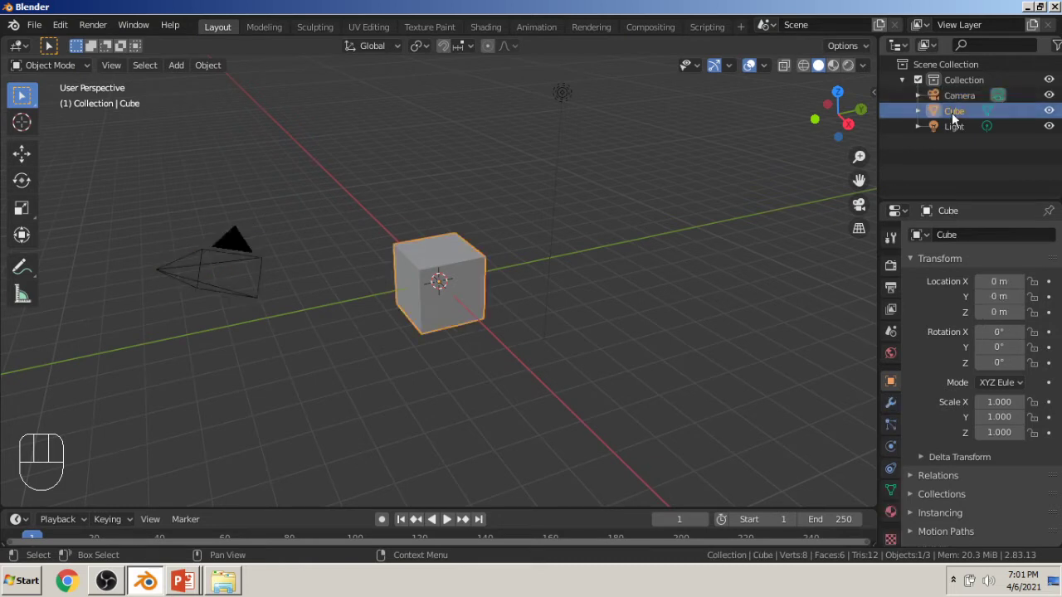
click(952, 126)
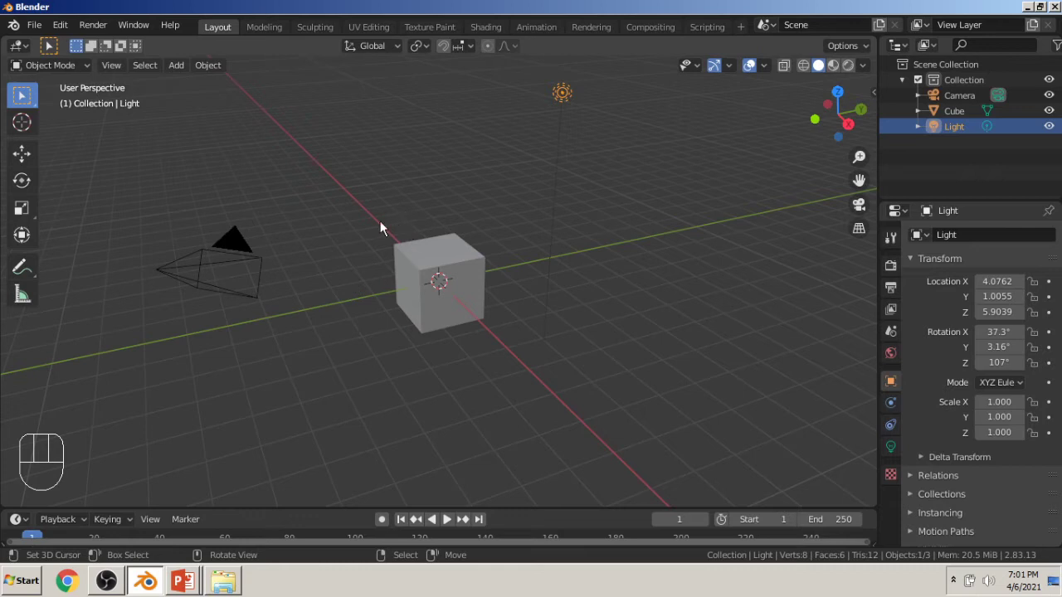
Select the camera, the cube and the light one after another in the 3D viewport
click(230, 251)
click(439, 262)
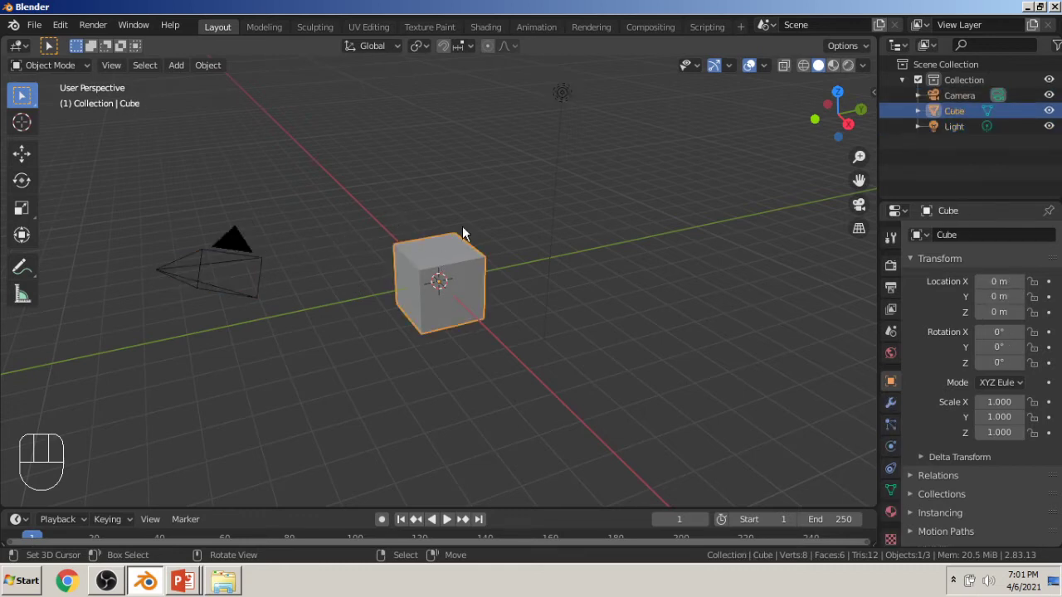
click(556, 98)
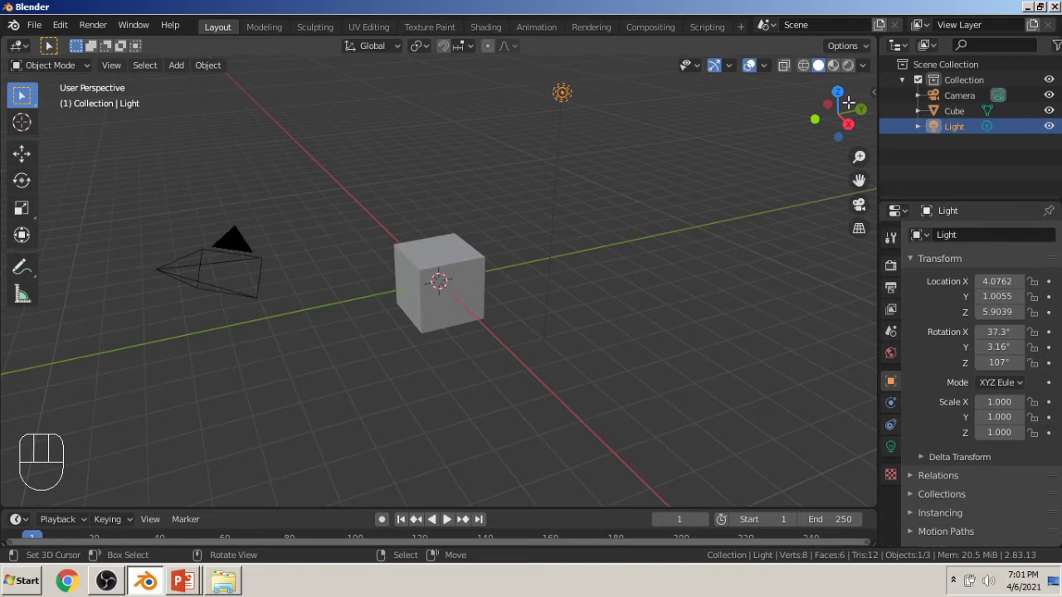
Cycle the Outliner selection through Camera, Cube and Light and back, finishing on Light
click(955, 98)
click(955, 111)
click(956, 126)
click(959, 111)
click(961, 94)
click(959, 111)
click(956, 127)
Switch to the PowerPoint slide show and tick "Selecting in outliner" and "Hiding objects" with the red pen
key(alt+Tab)
right_click(657, 252)
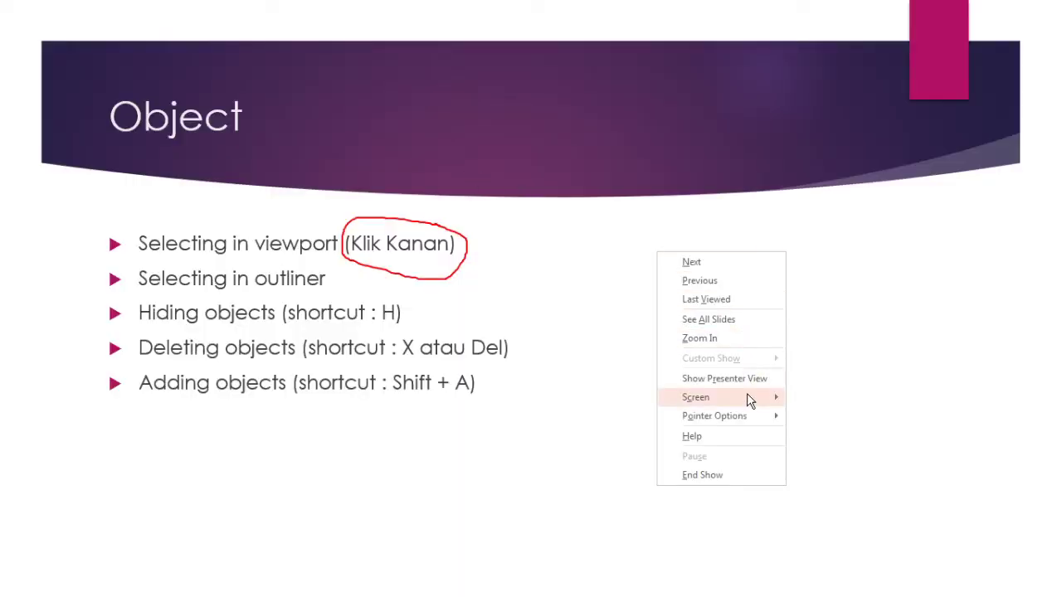
click(841, 426)
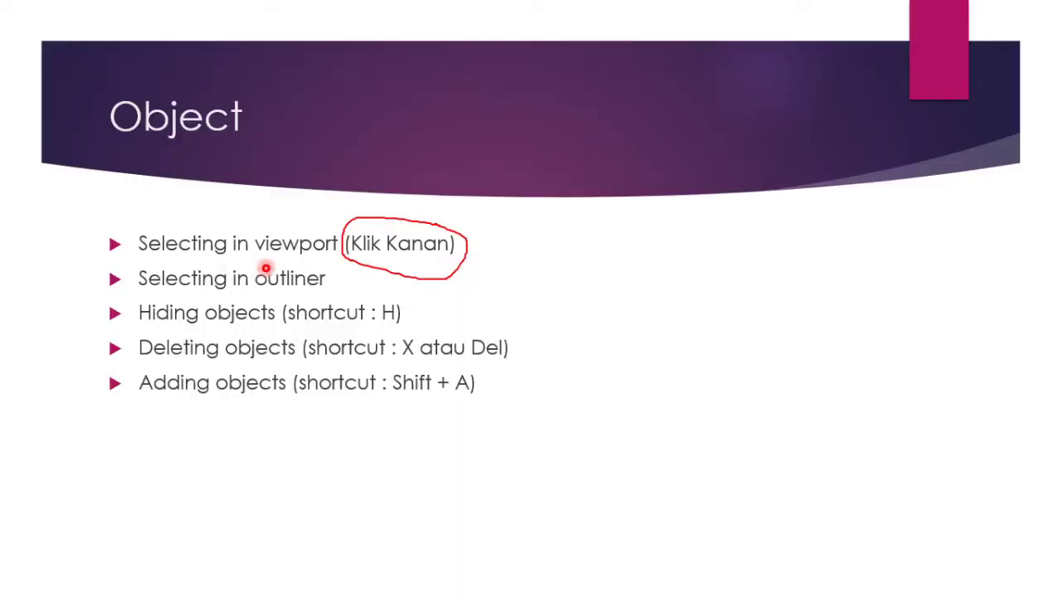
right_click(800, 328)
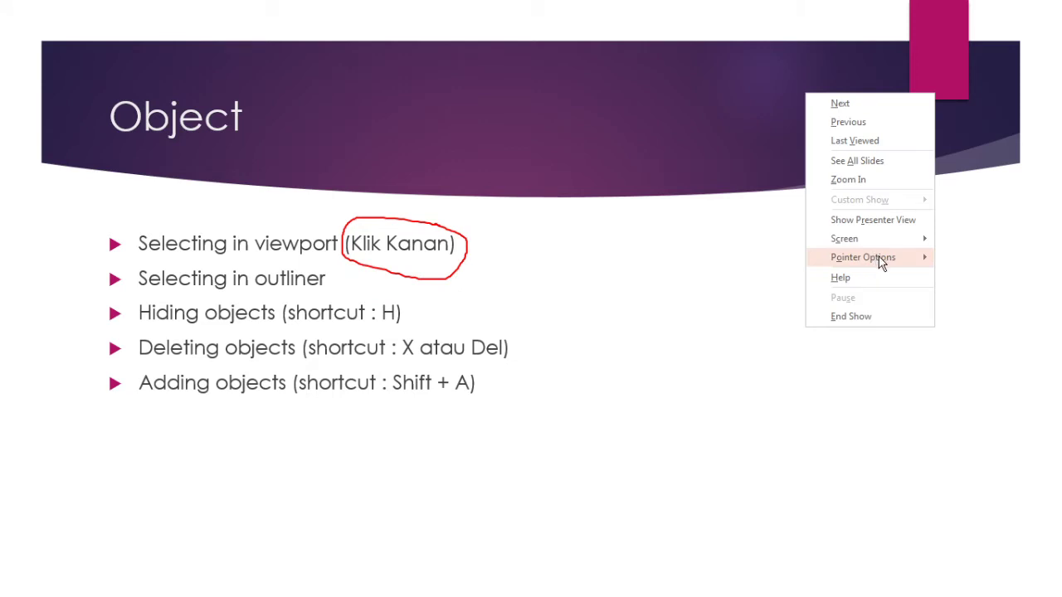
click(733, 267)
drag(352, 278, 388, 267)
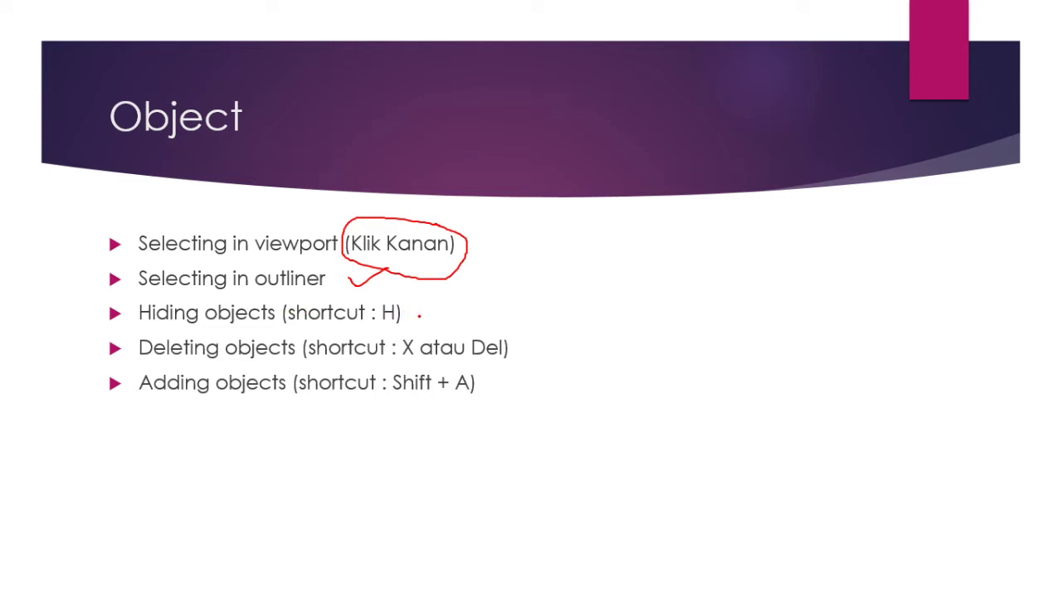
drag(410, 310, 430, 321)
Switch back to Blender and duplicate the cube twice, placing copies at about X 1.12, Y 3.23, Z 0.57 m and X -1.43, Y -0.51 m
key(alt+Tab)
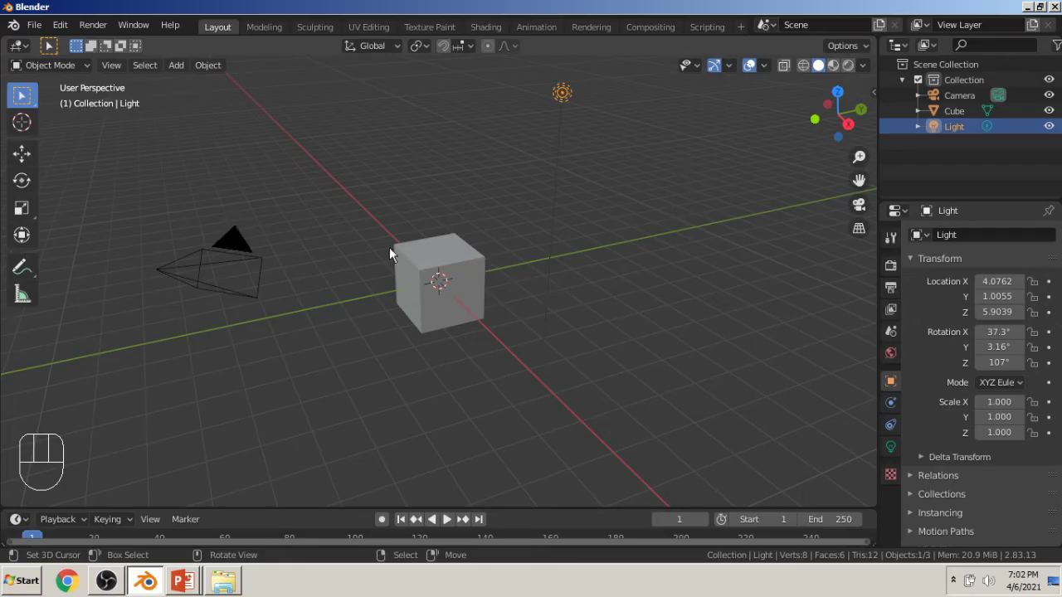
click(409, 257)
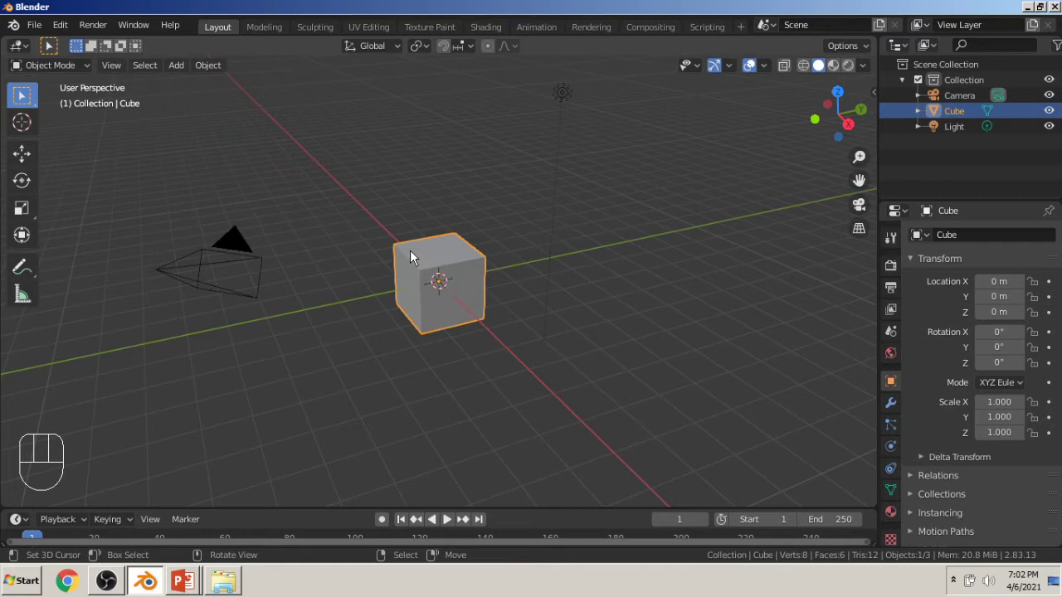
key(shift+d)
click(526, 230)
key(shift+d)
click(374, 167)
Move the second cube copy down along the global Z axis by about 1.71 m
key(g)
key(z)
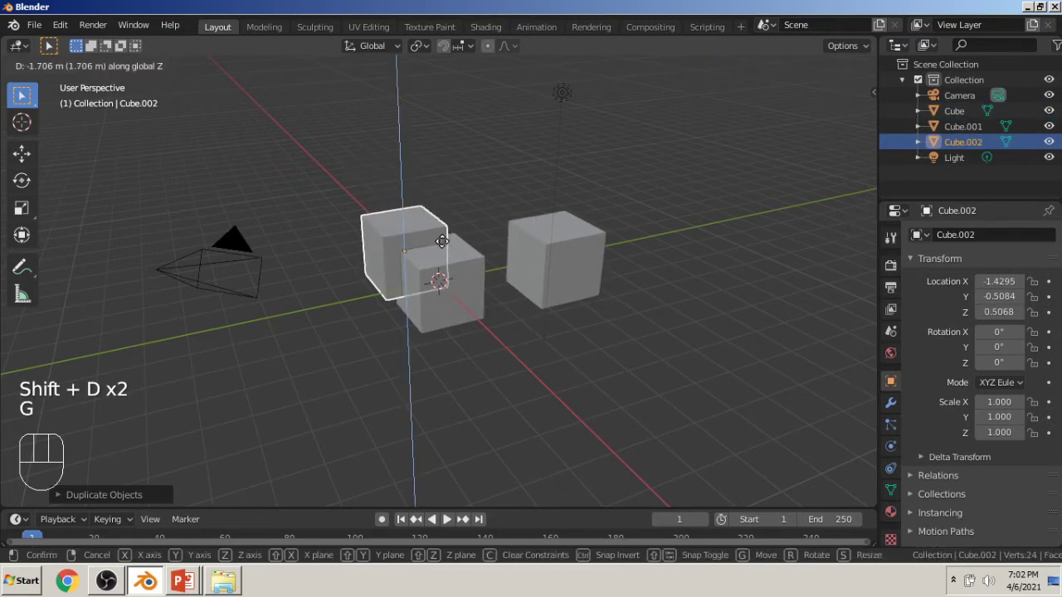
click(441, 241)
key(y)
Select each of the three cubes in turn in the viewport, and finally clear the selection
click(535, 226)
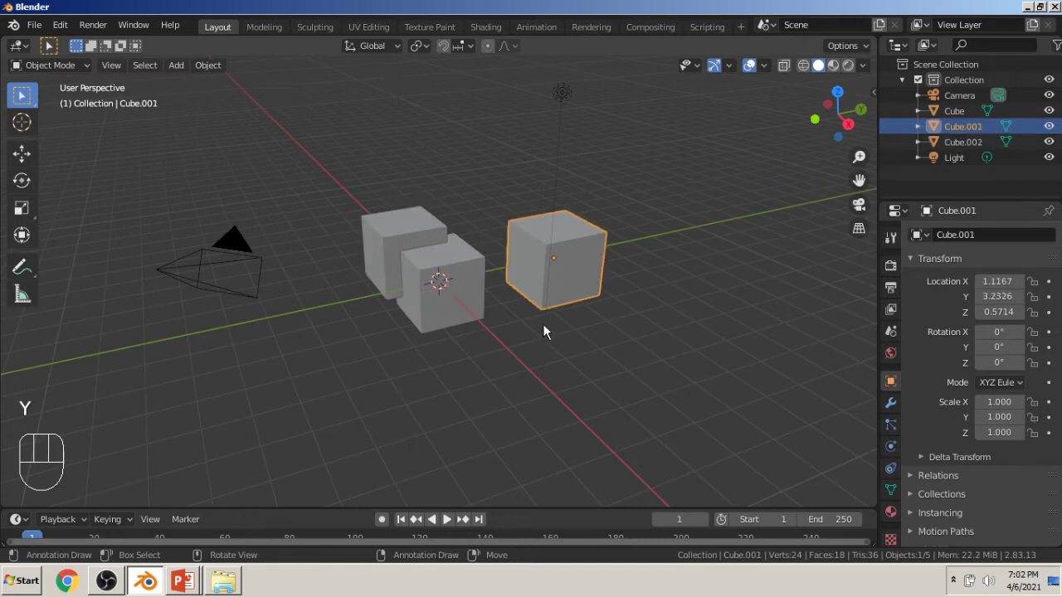
click(541, 329)
click(407, 238)
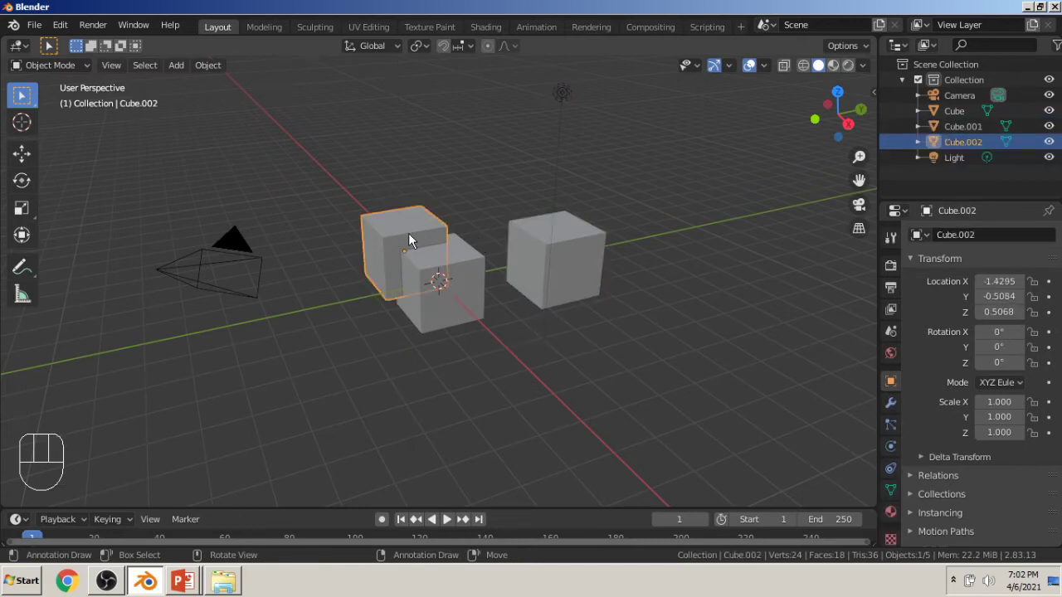
click(472, 272)
click(410, 231)
click(500, 342)
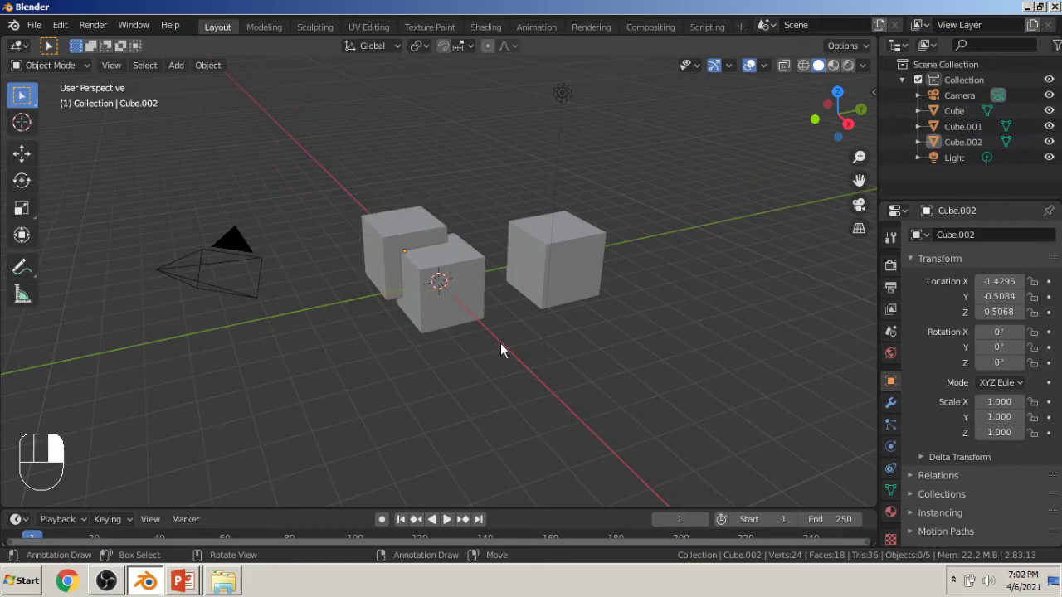
Hide the original cube at the world origin and reveal all hidden objects again
click(468, 278)
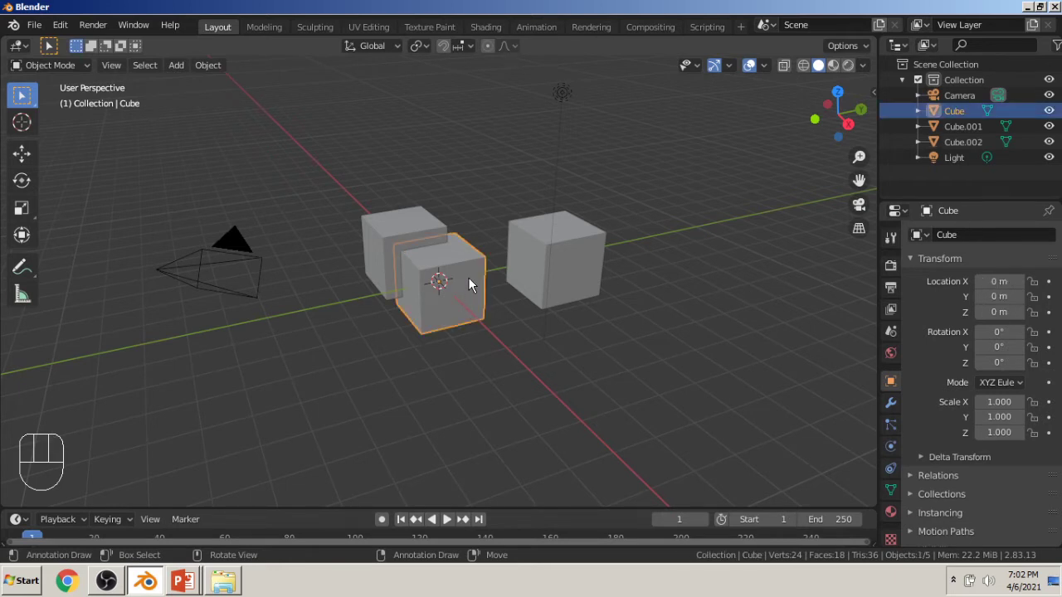
key(h)
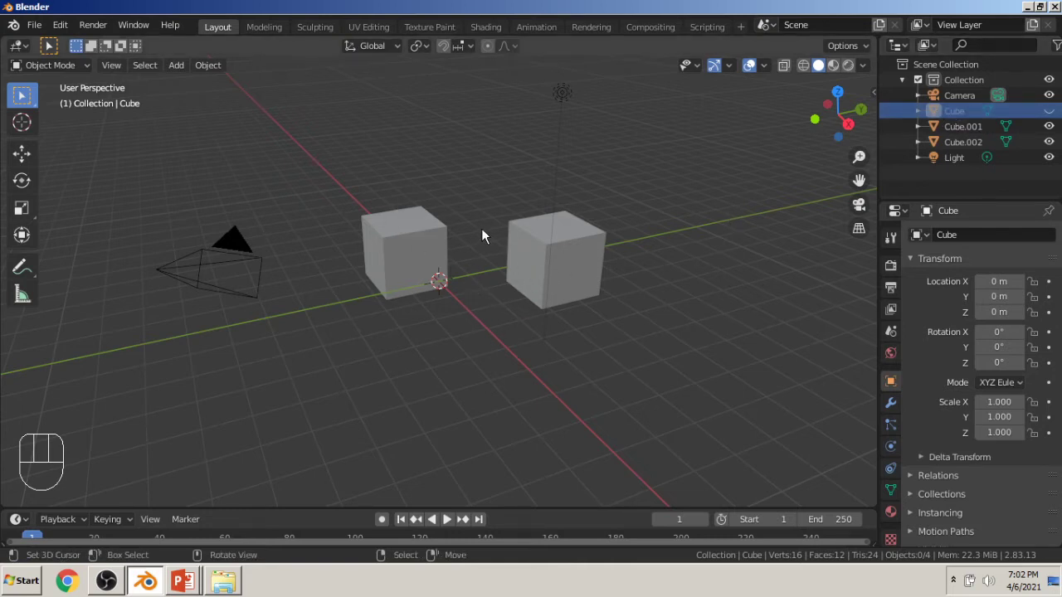
key(alt)
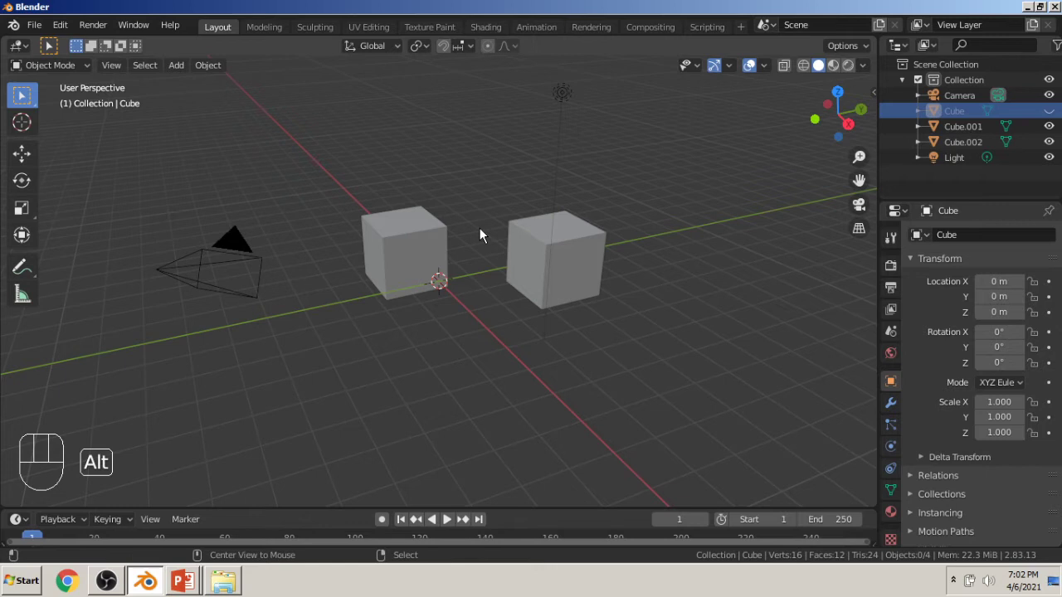
key(alt+h)
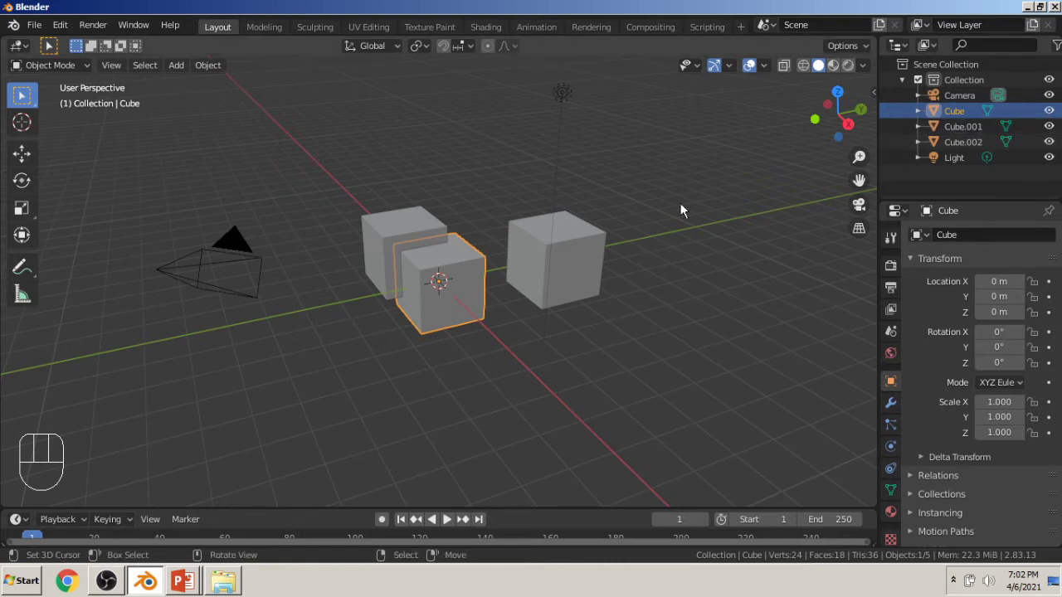
Turn the original cube's viewport visibility off and back on in the Outliner
click(530, 272)
click(481, 284)
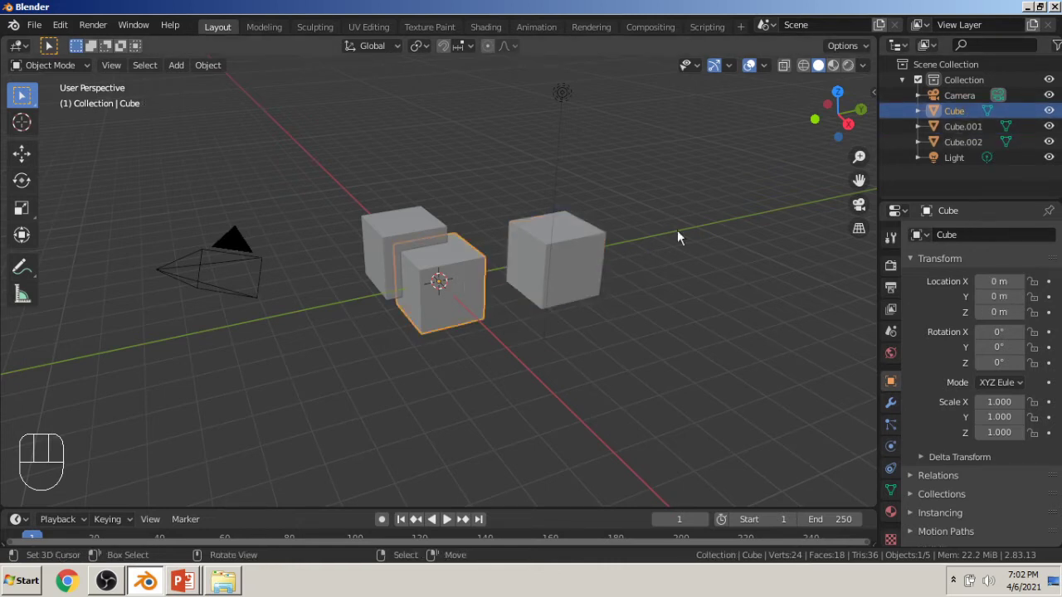
click(1049, 110)
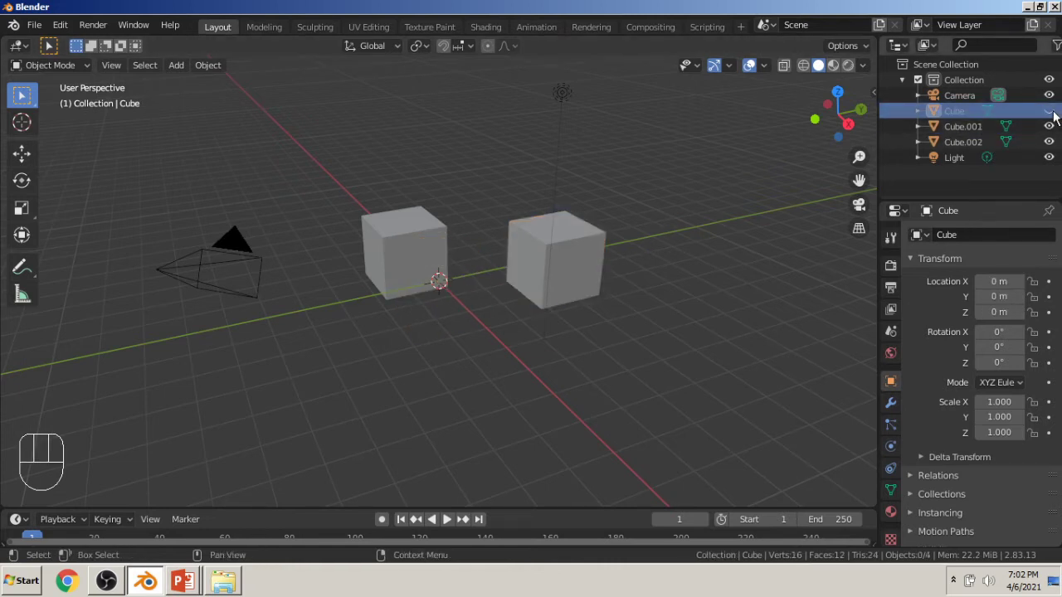
click(1048, 110)
Switch to the PowerPoint slide, tick "Deleting objects" with the red pen, and return to Blender
key(alt+Tab)
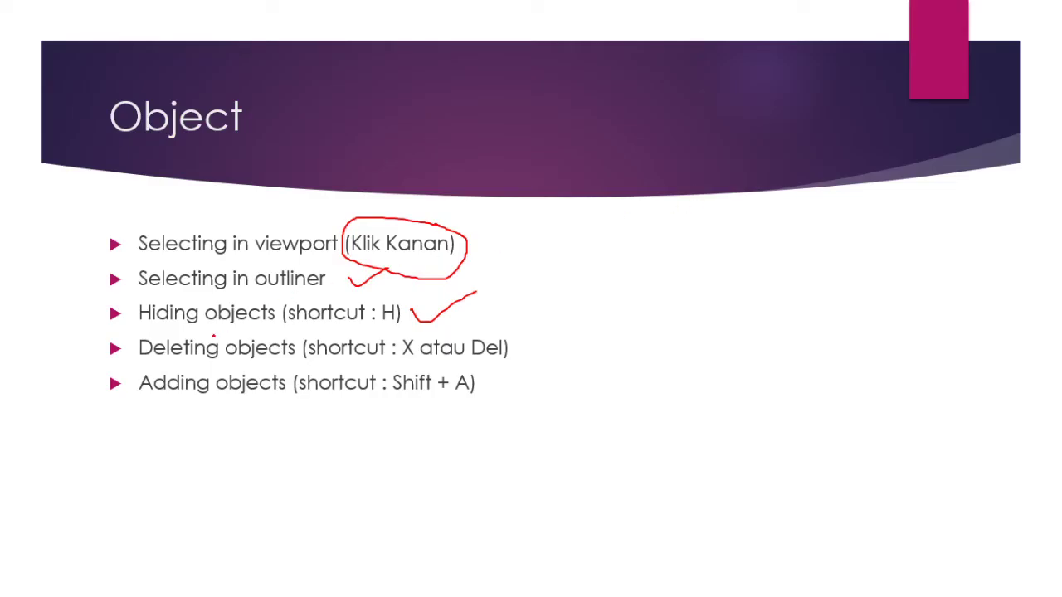
mouse_move(518, 342)
mouse_down()
mouse_move(521, 357)
mouse_move(562, 337)
mouse_up()
key(alt+Tab)
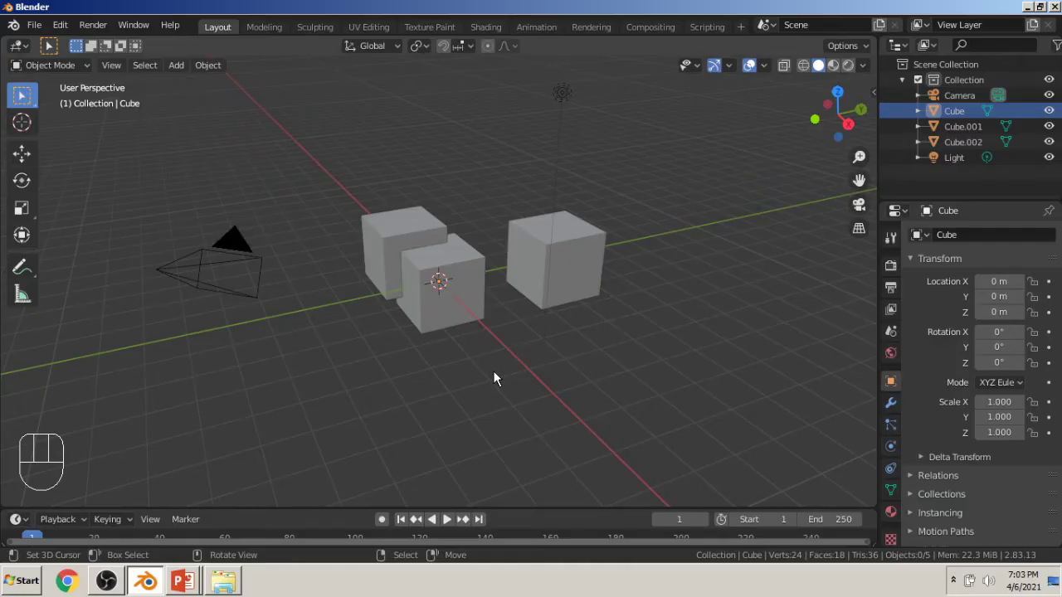
Delete both cube copies, first the separate one farther along the Y axis and then the one overlapping behind the original
click(405, 241)
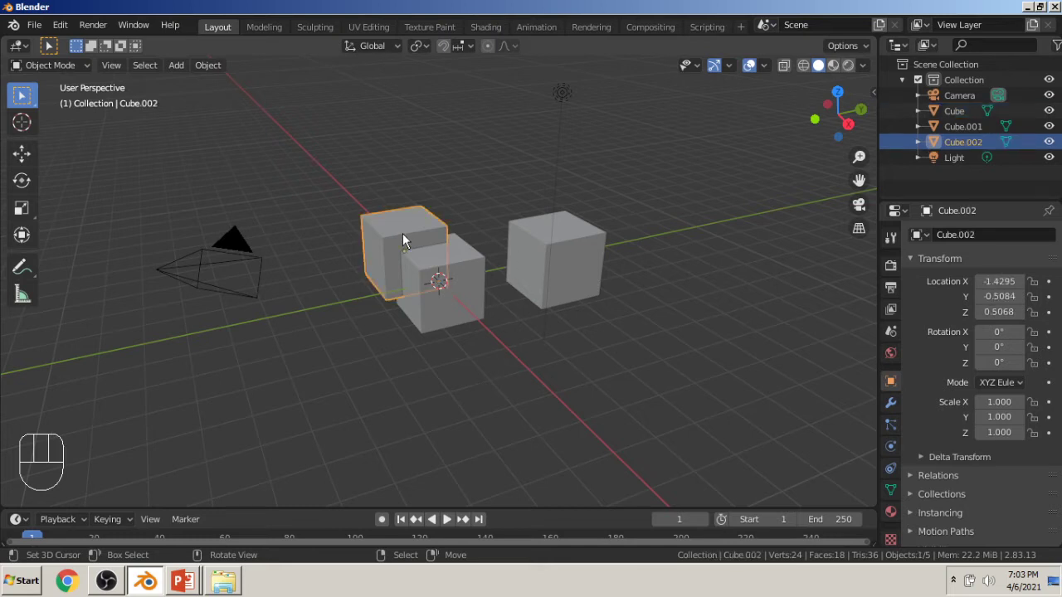
click(510, 235)
click(408, 234)
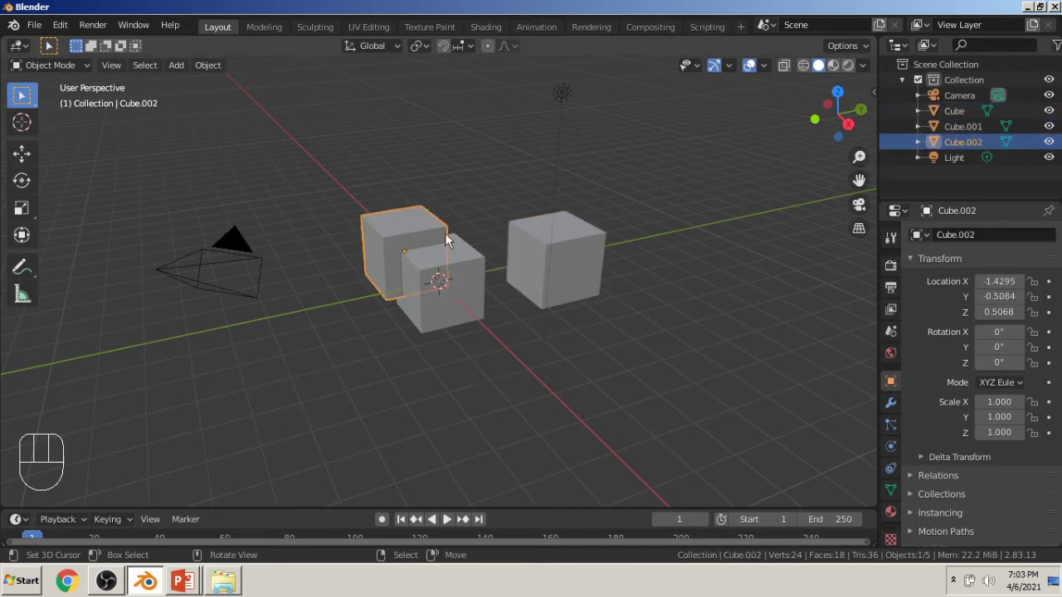
click(527, 234)
key(x)
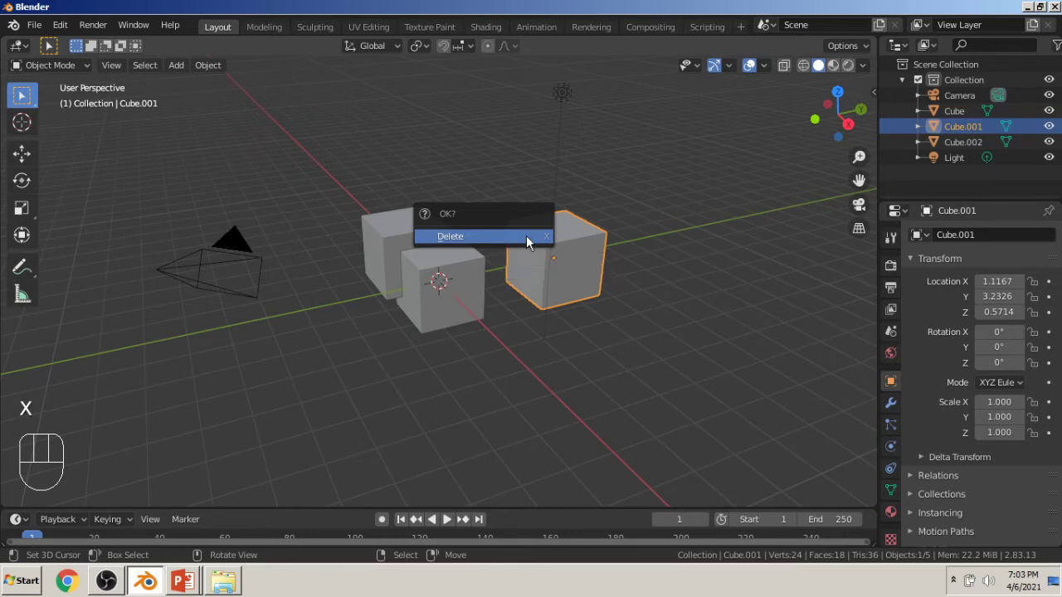
click(526, 237)
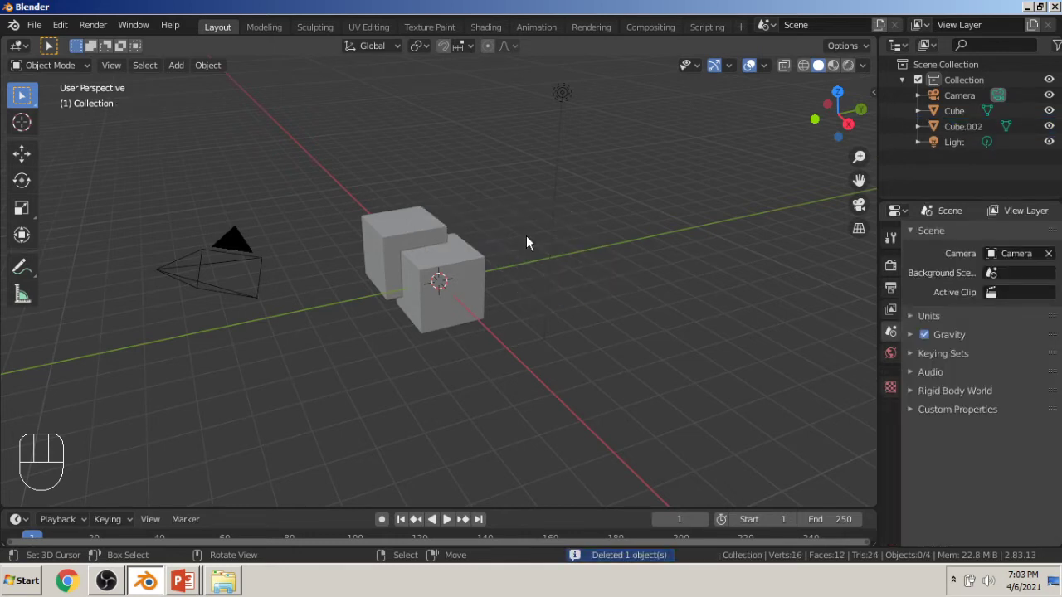
click(389, 229)
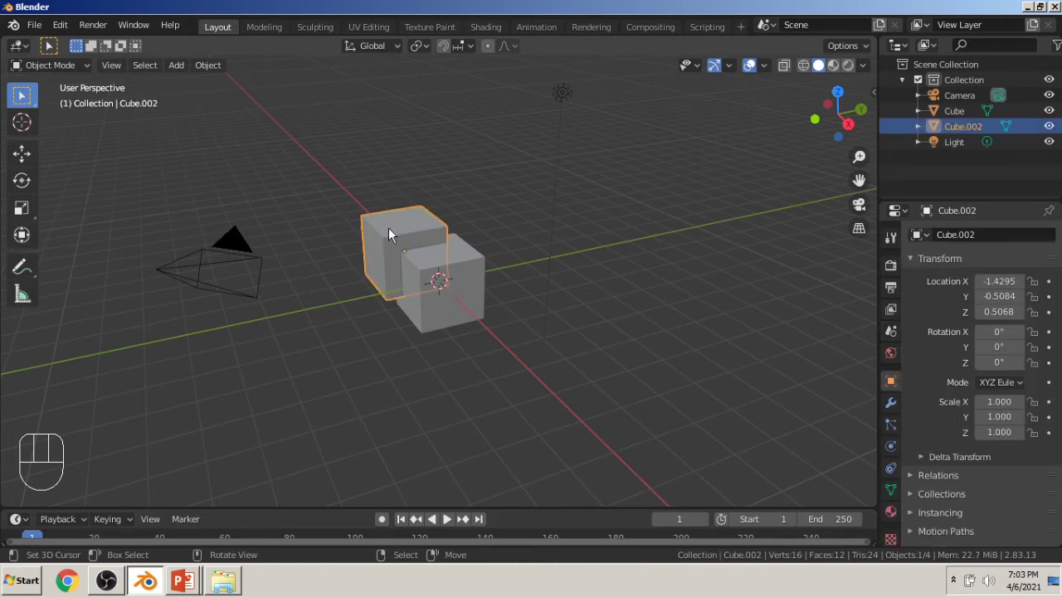
key(Delete)
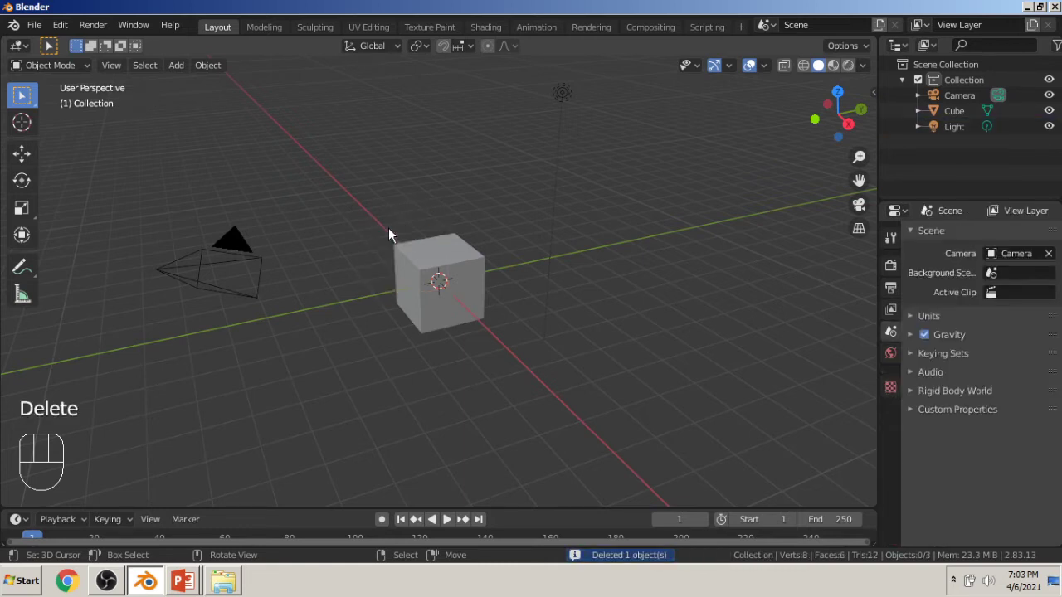
click(415, 275)
key(x)
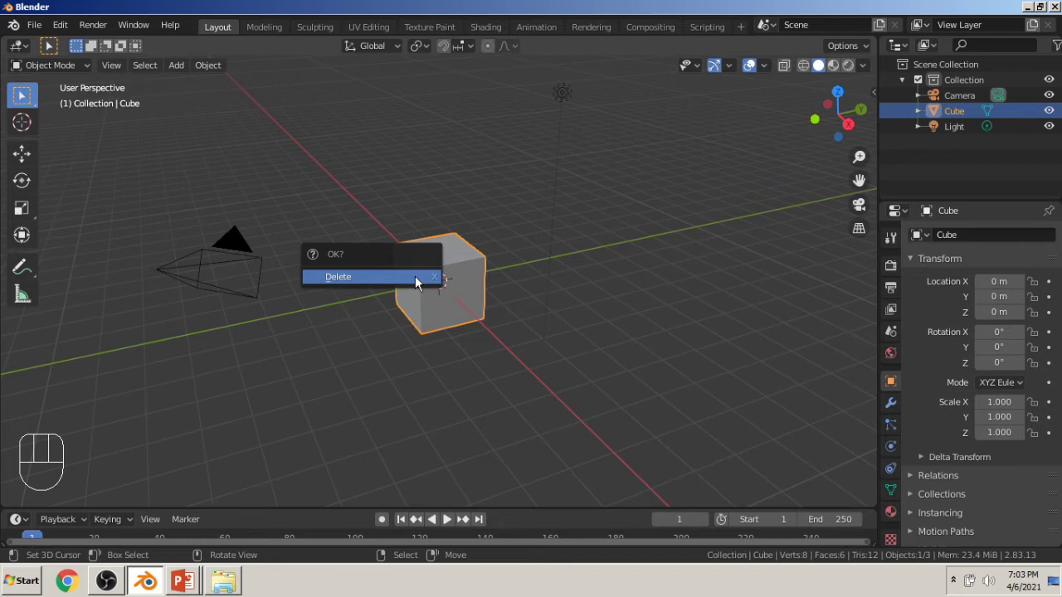
click(616, 255)
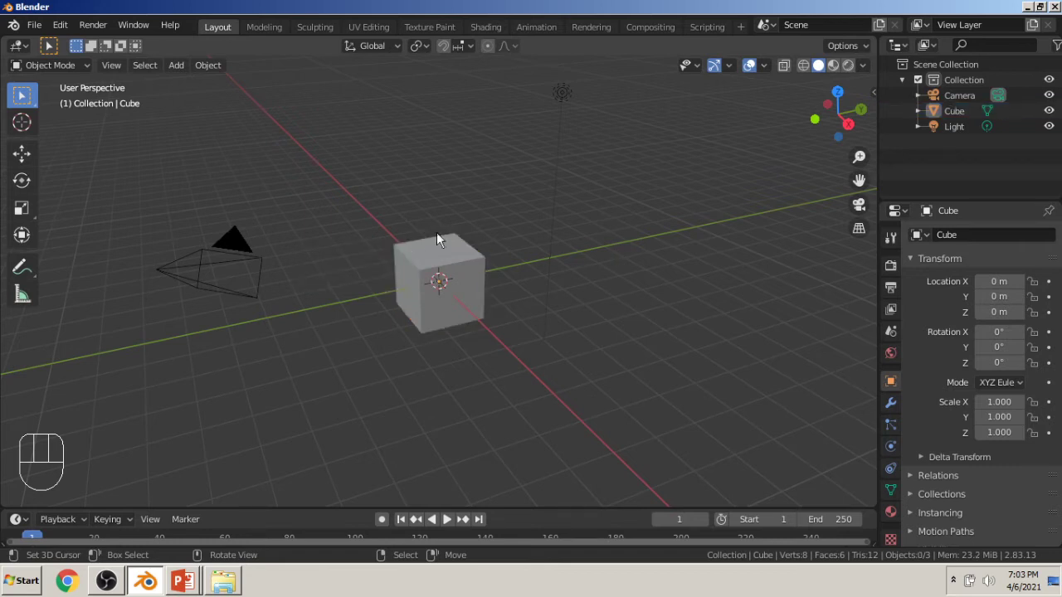
Delete the original cube and undo the deletion
click(458, 256)
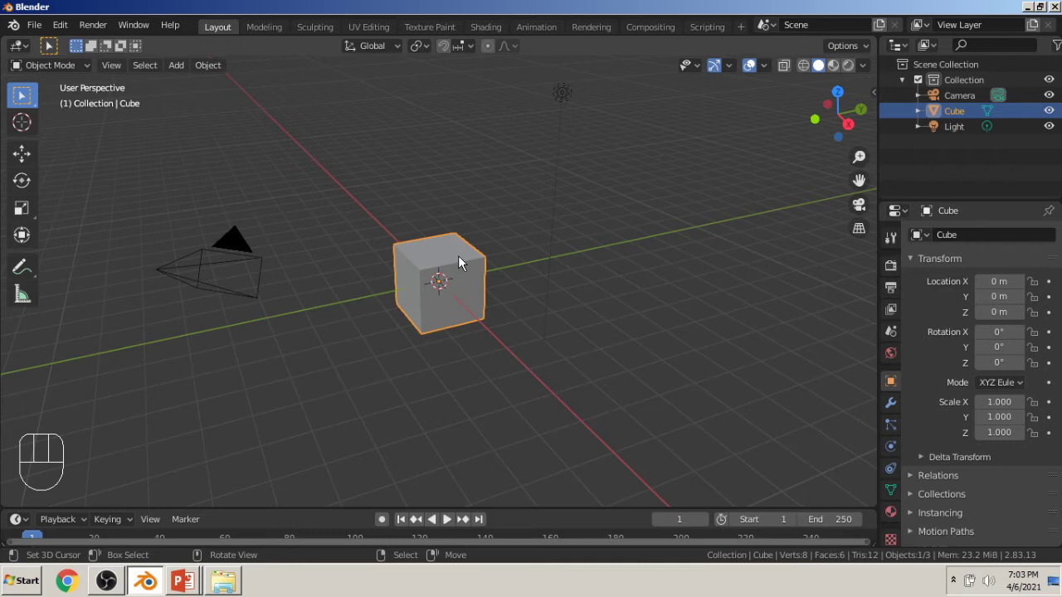
key(Delete)
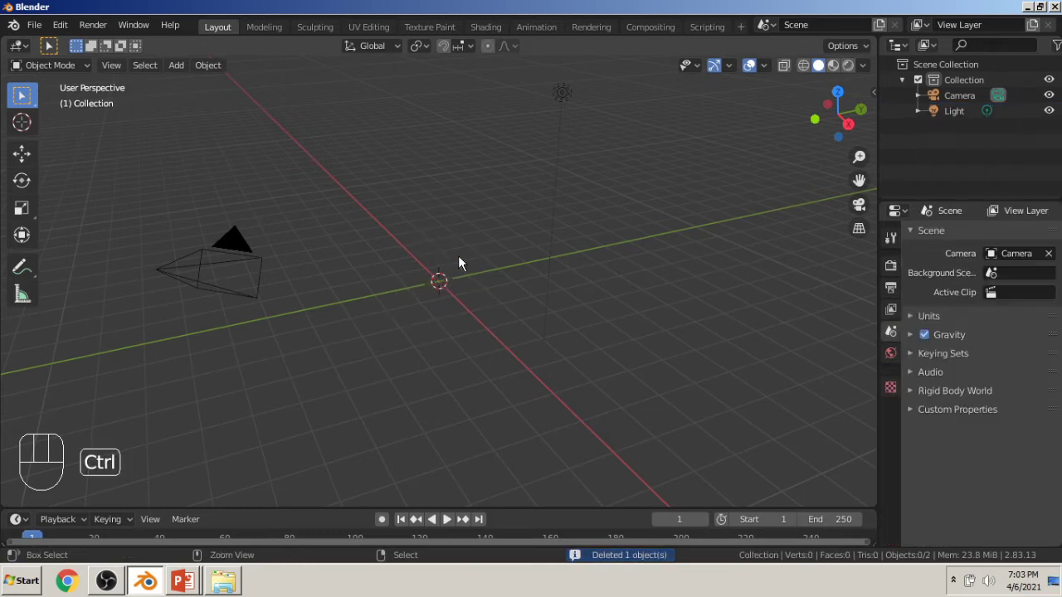
key(ctrl+z)
Switch to the PowerPoint slide, tick "Adding objects" with the red pen, and return to Blender
key(alt+Tab)
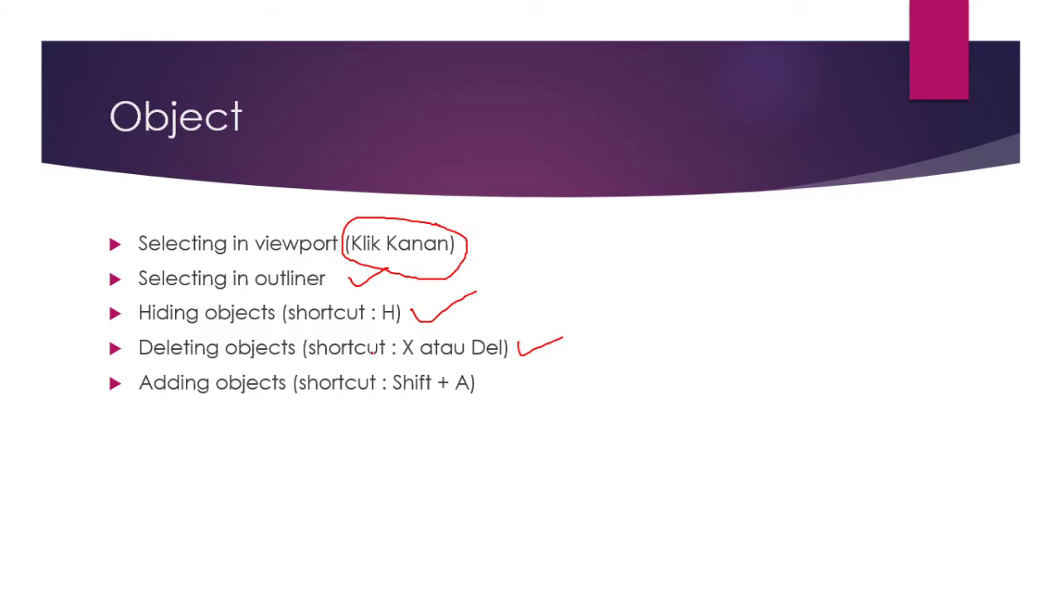
drag(489, 381, 549, 373)
key(alt+Tab)
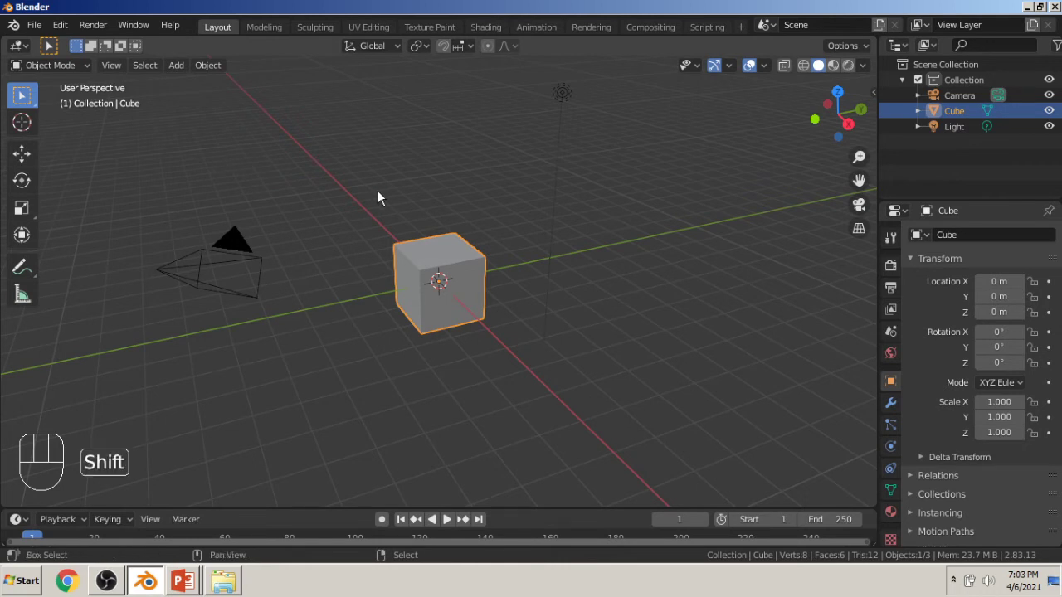
Add a plane mesh at the scene centre and scale it up uniformly to about 8.2
key(shift+a)
mouse_move(378, 193)
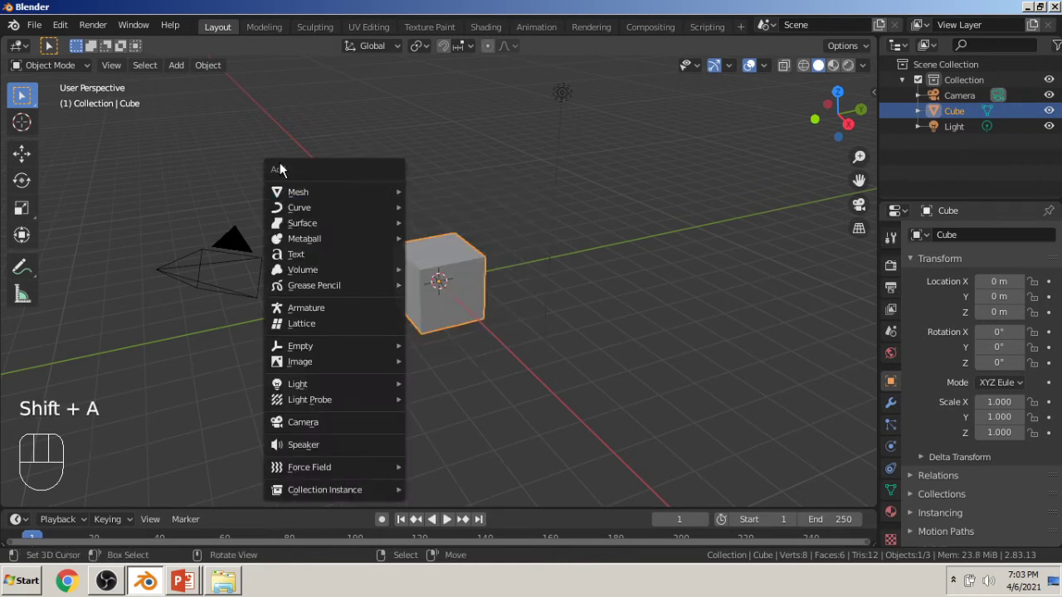
mouse_move(314, 190)
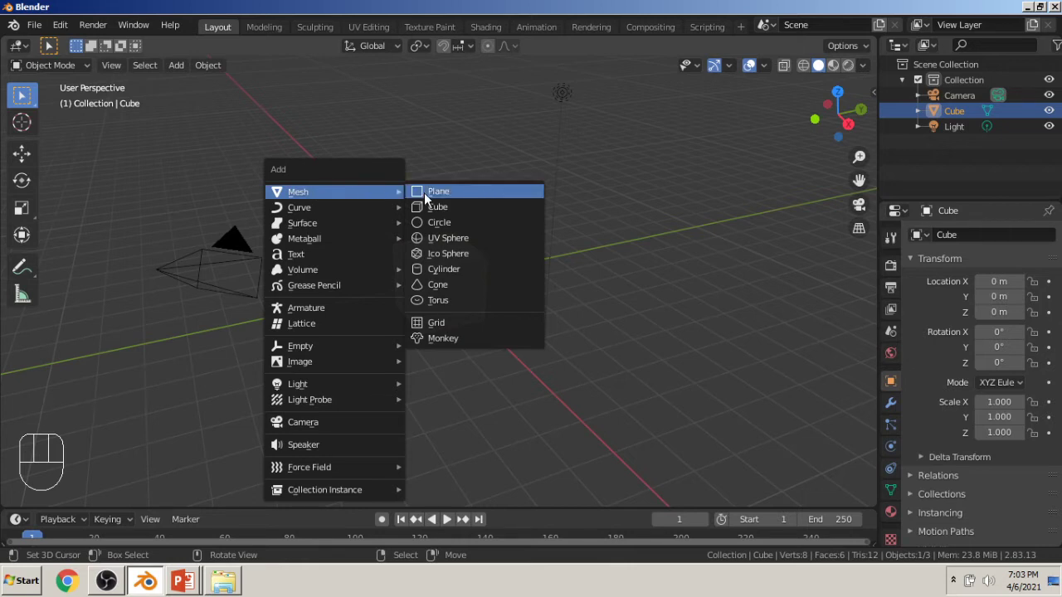
click(473, 192)
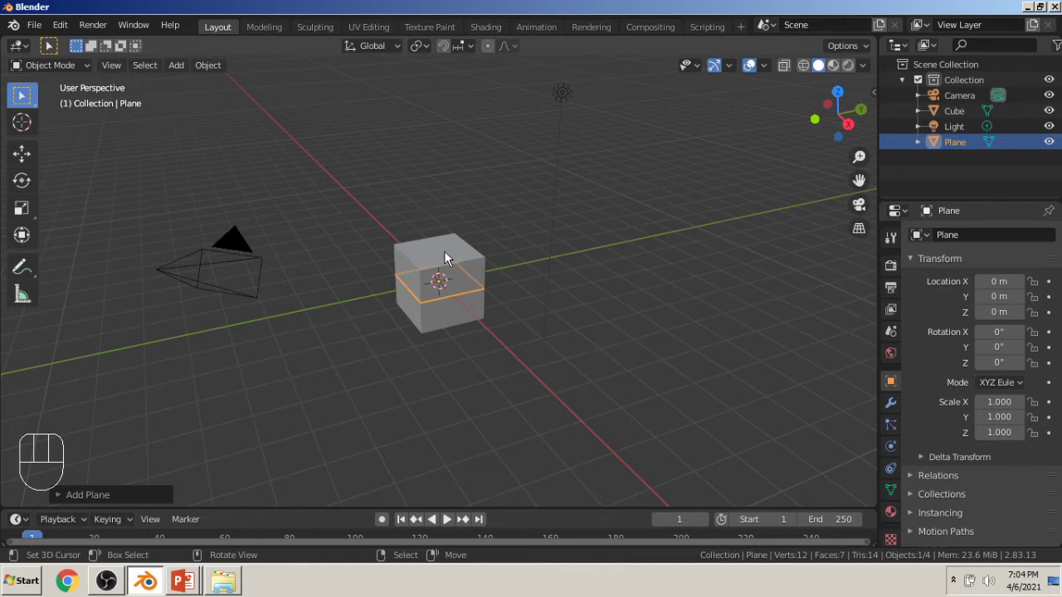
key(s)
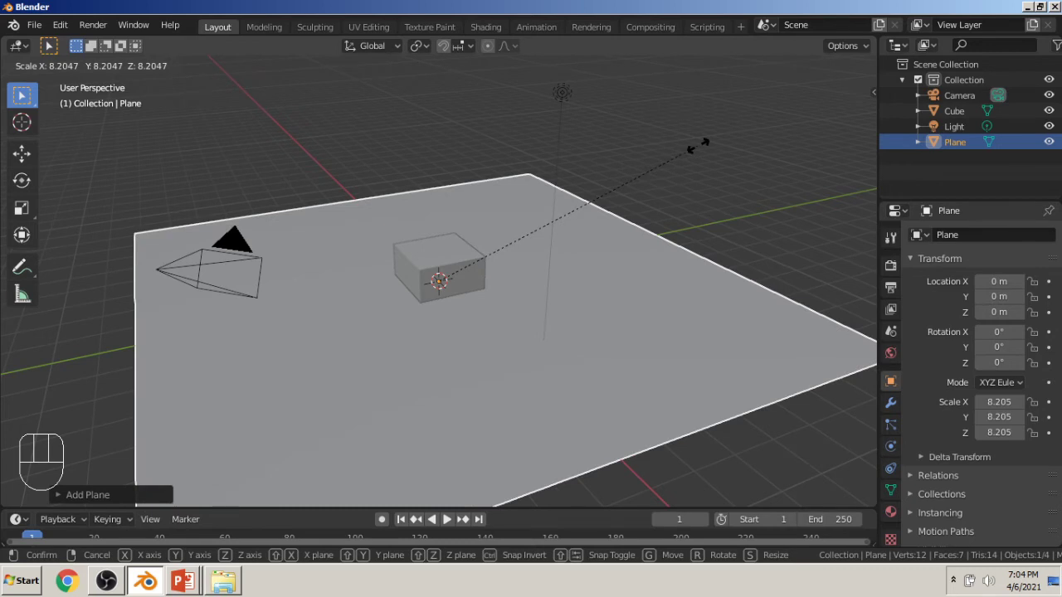
click(697, 147)
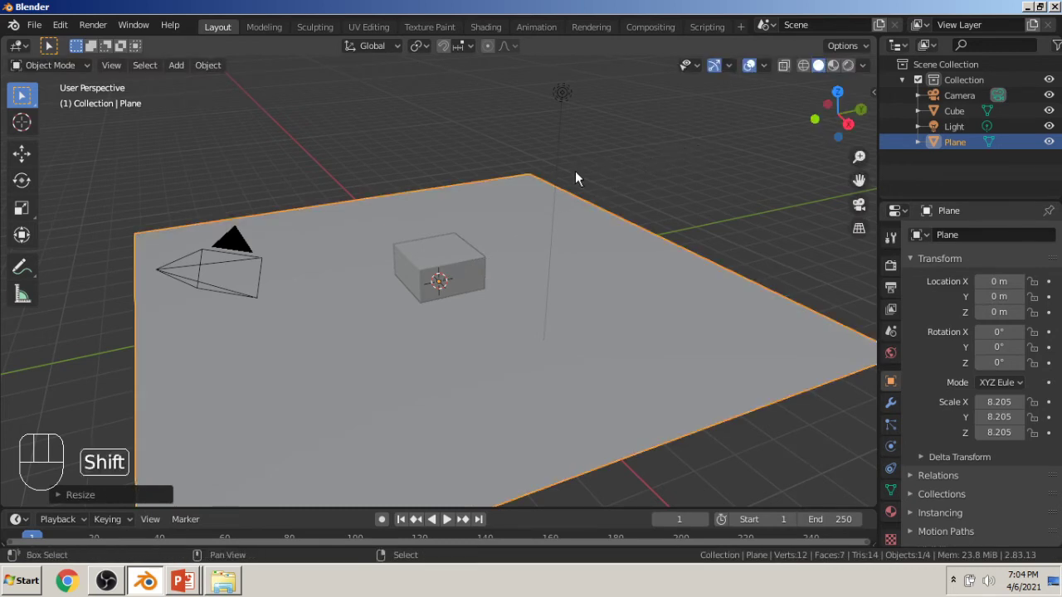
Add a cylinder mesh and raise it along the Z axis above the cube to about 3.02 m
key(shift+a)
mouse_move(567, 174)
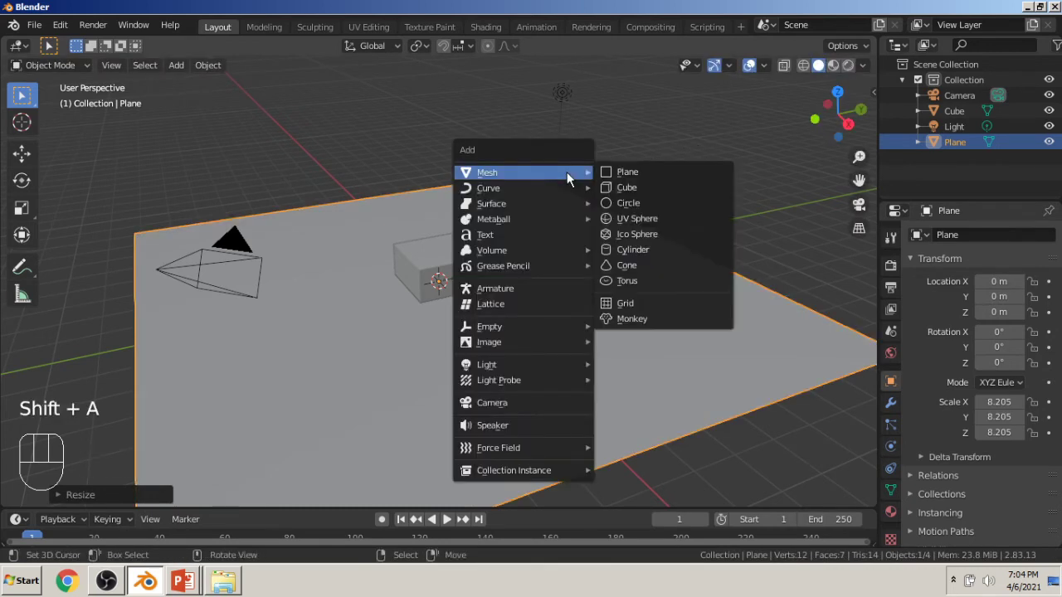
click(643, 249)
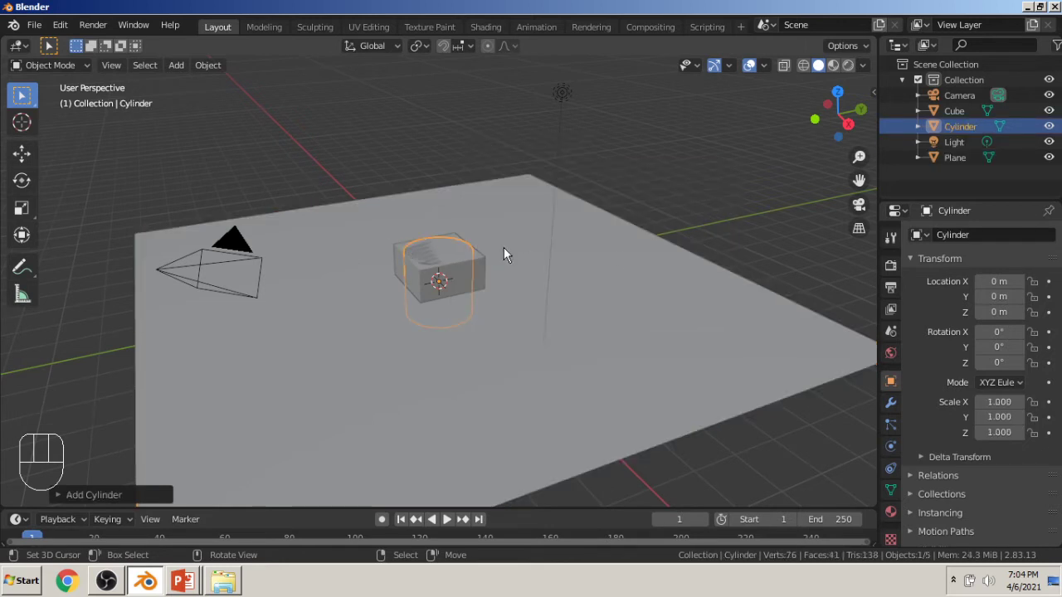
key(g)
key(z)
click(491, 151)
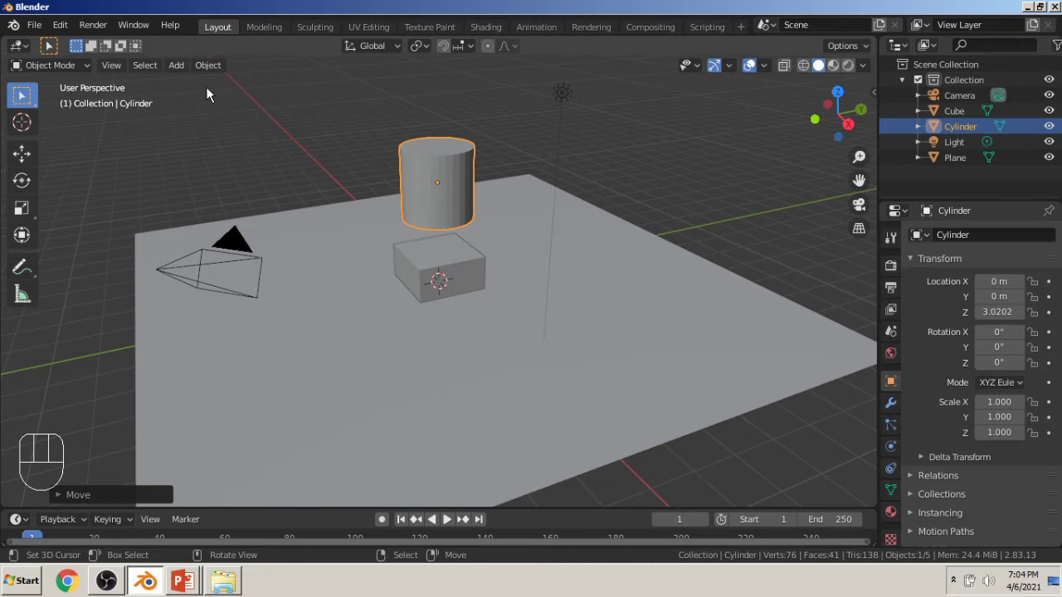
Add an ico sphere mesh, then select all objects and deselect everything
click(181, 68)
mouse_move(187, 79)
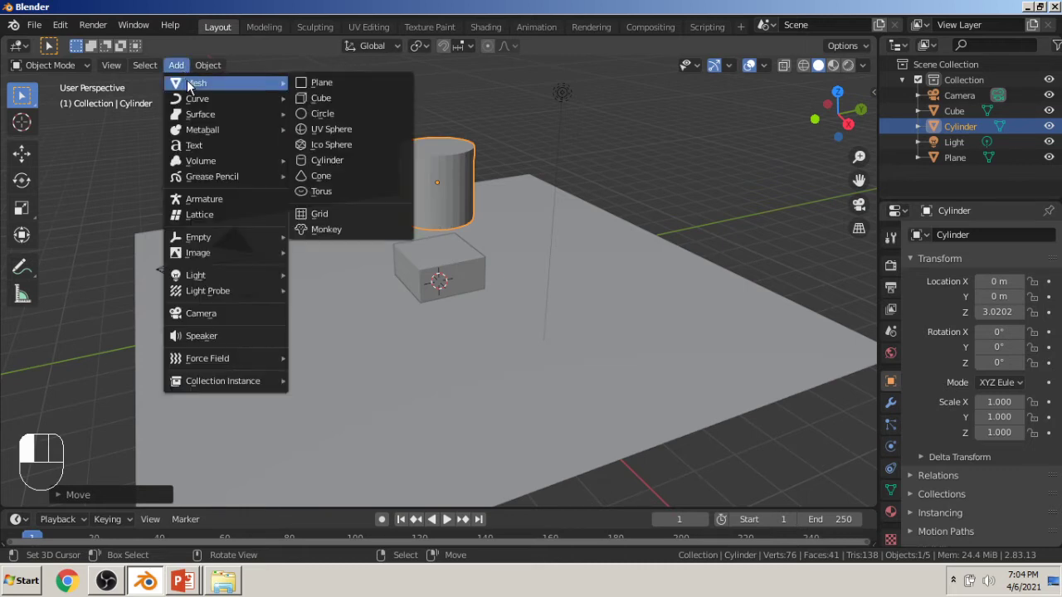
click(348, 139)
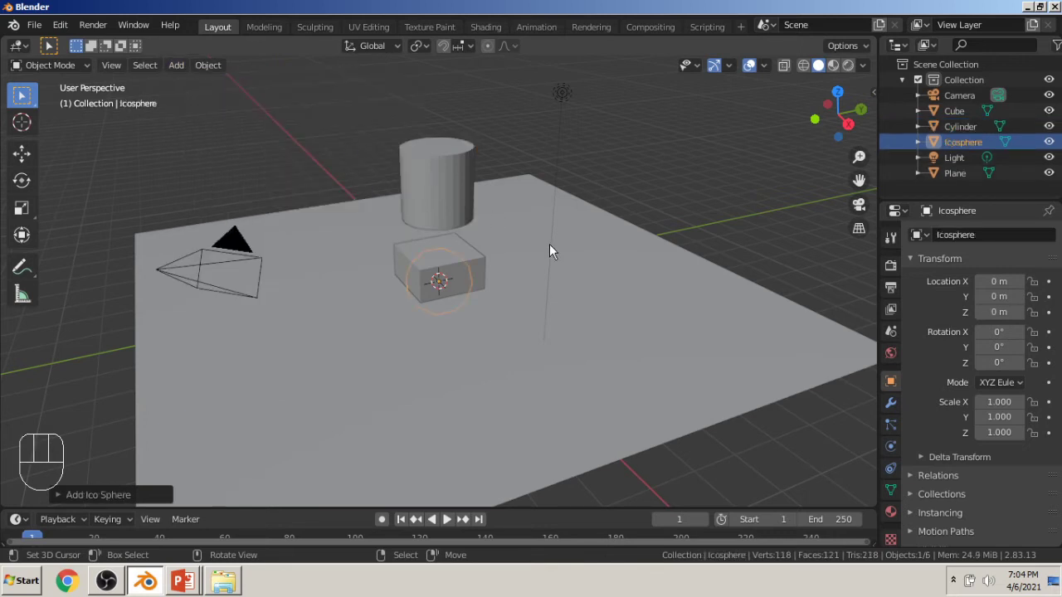
key(a)
key(alt+a)
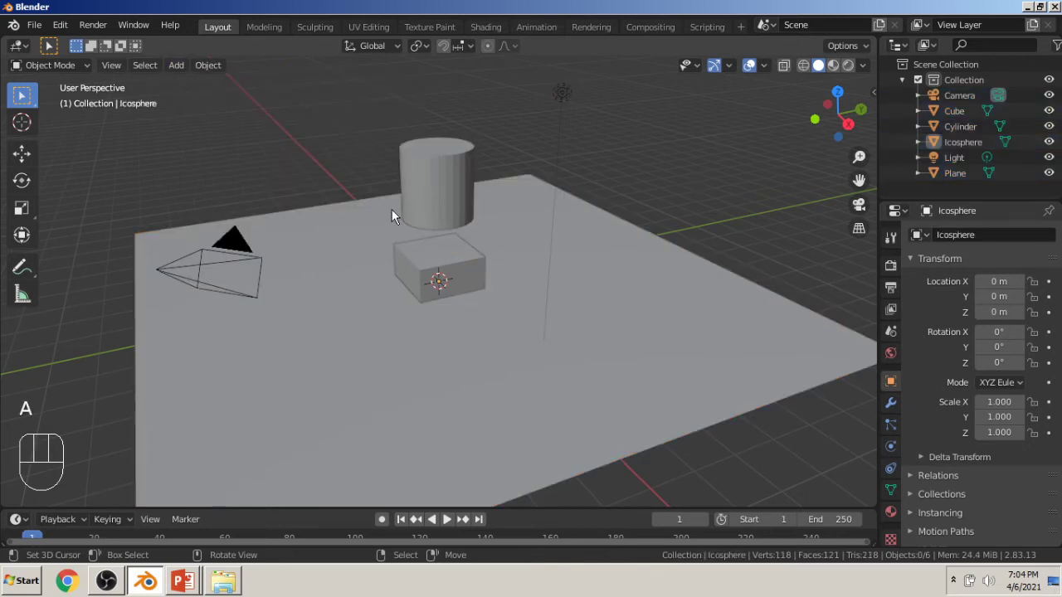
Select the ico sphere in the Outliner, scale it to about 2.69, and move it beside the cube to about X 2.17, Y 5.17, Z 0.21
click(959, 171)
click(958, 157)
click(957, 142)
key(s)
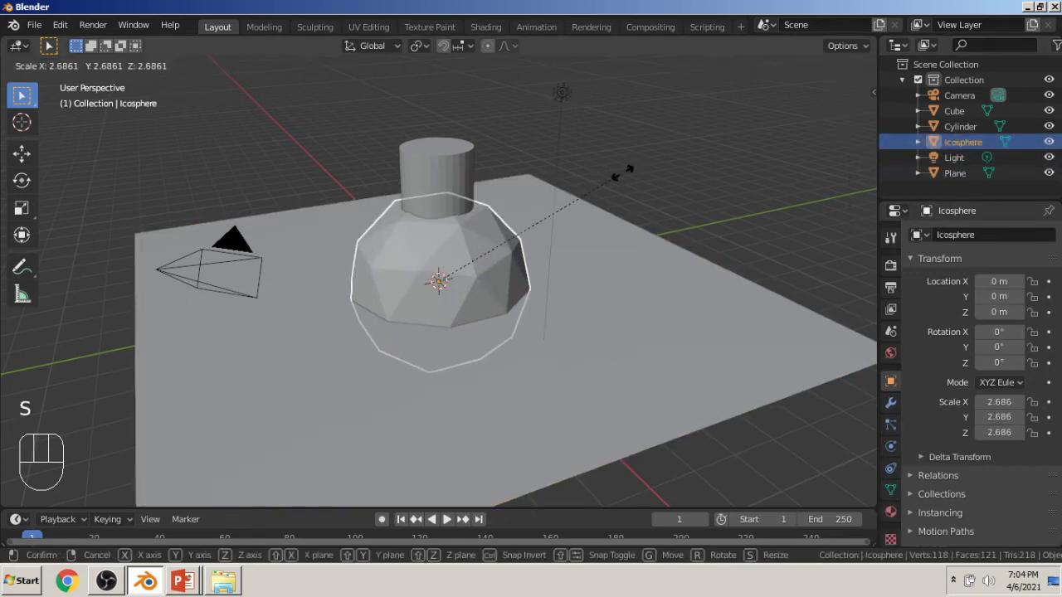
click(585, 241)
key(g)
click(775, 230)
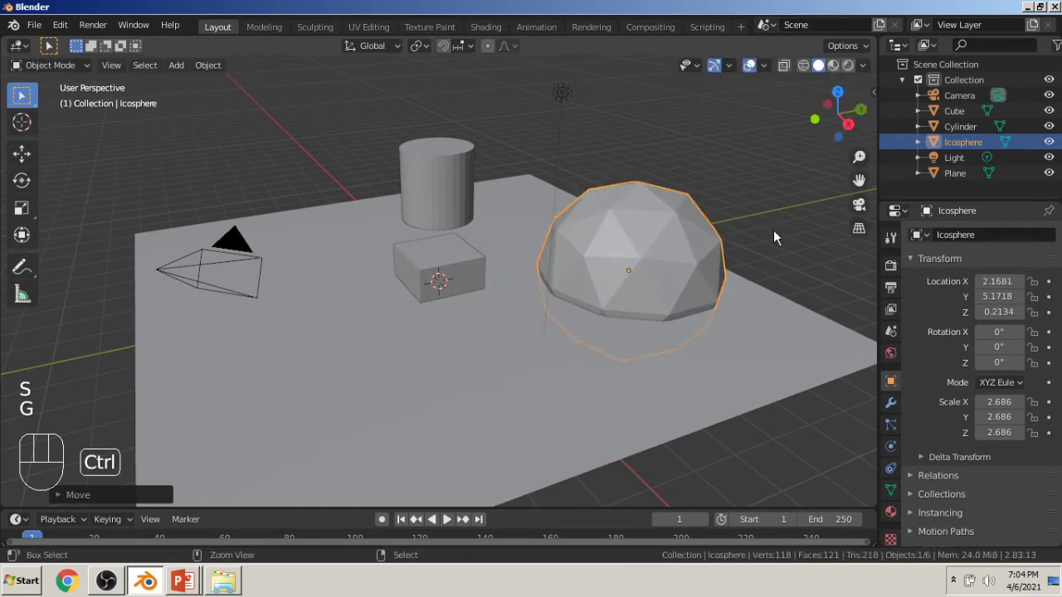
Undo the ico sphere's move, scaling and the preceding selection changes
key(ctrl+z)
key(ctrl+z)
key(ctrl+z)
key(ctrl+z)
key(ctrl+z)
key(ctrl+z)
key(ctrl+z)
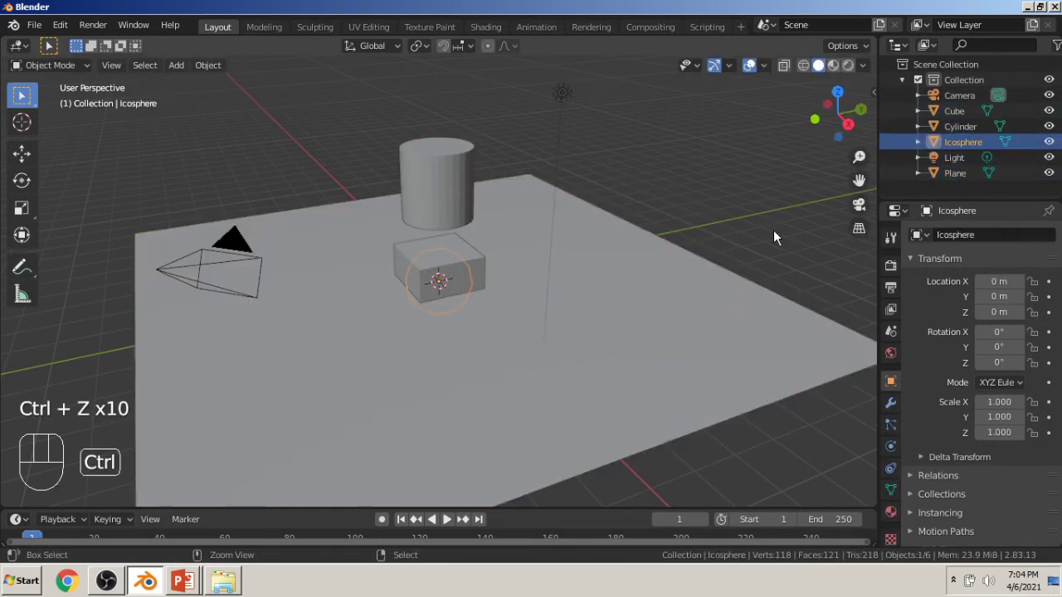
Delete the large plane and the cylinder above the cube
click(544, 357)
key(x)
click(542, 354)
click(459, 204)
key(x)
click(459, 204)
Select the ico sphere hidden inside the cube through the Outliner and delete it
click(434, 284)
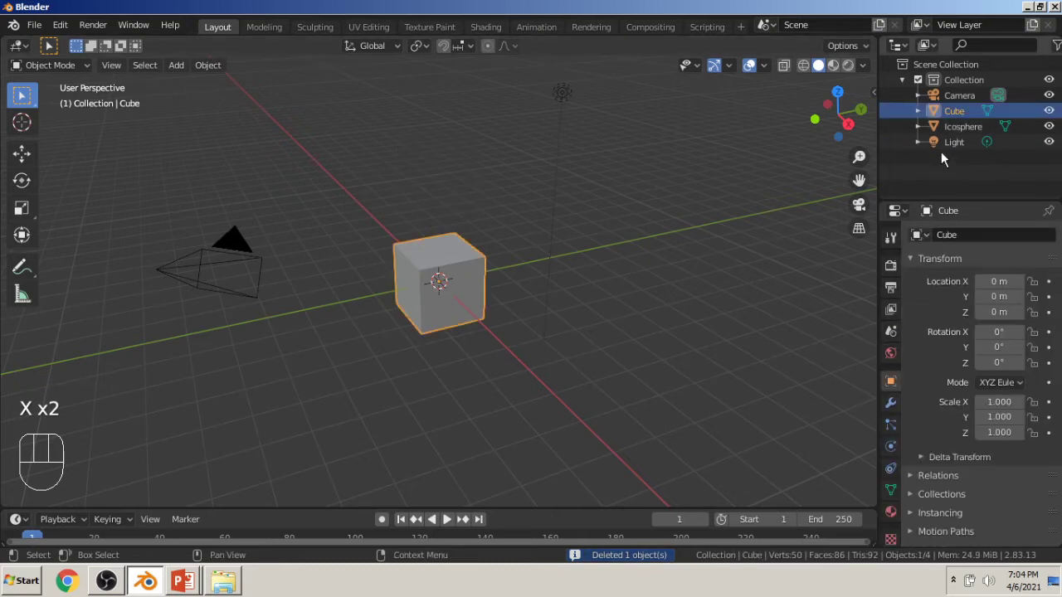
click(957, 126)
key(x)
key(x)
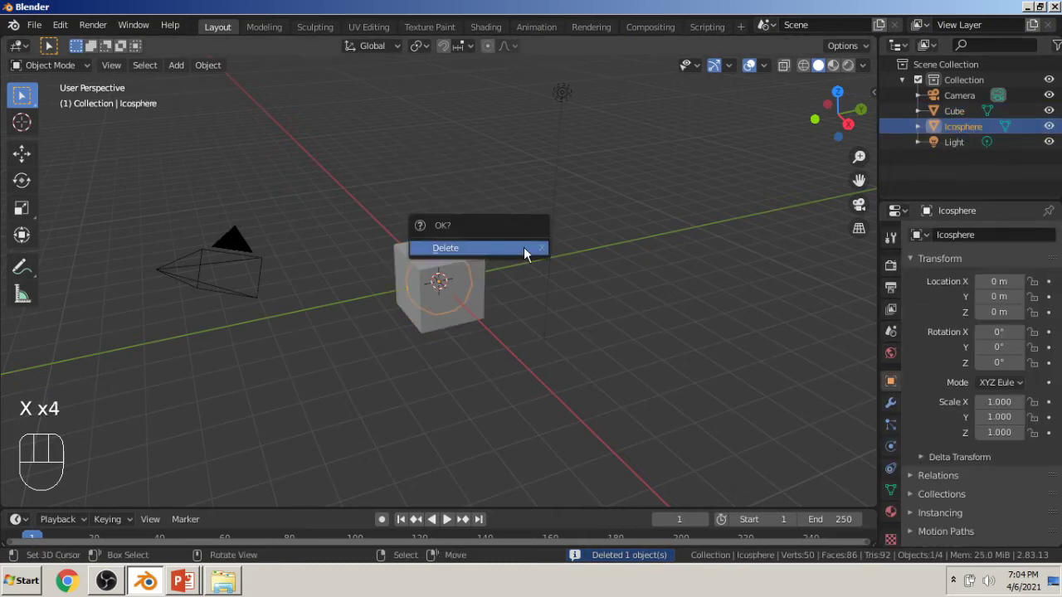
click(523, 247)
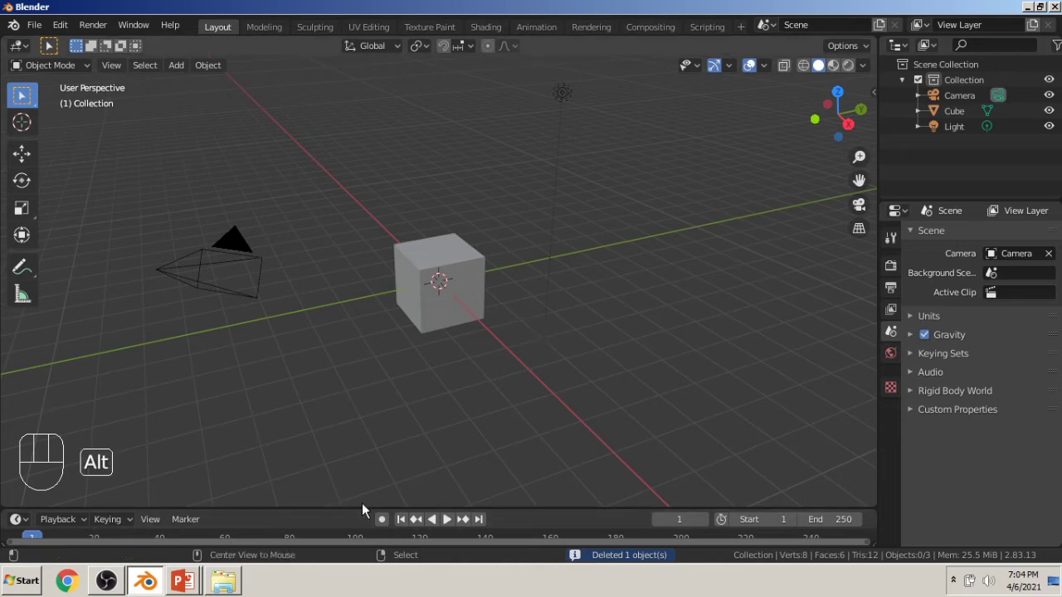
Switch to the PowerPoint presentation, advance to the "Transformation" slide, mark "3D cursor (Klik)" with the red pen, and return to Blender
key(alt+Tab)
key(Right)
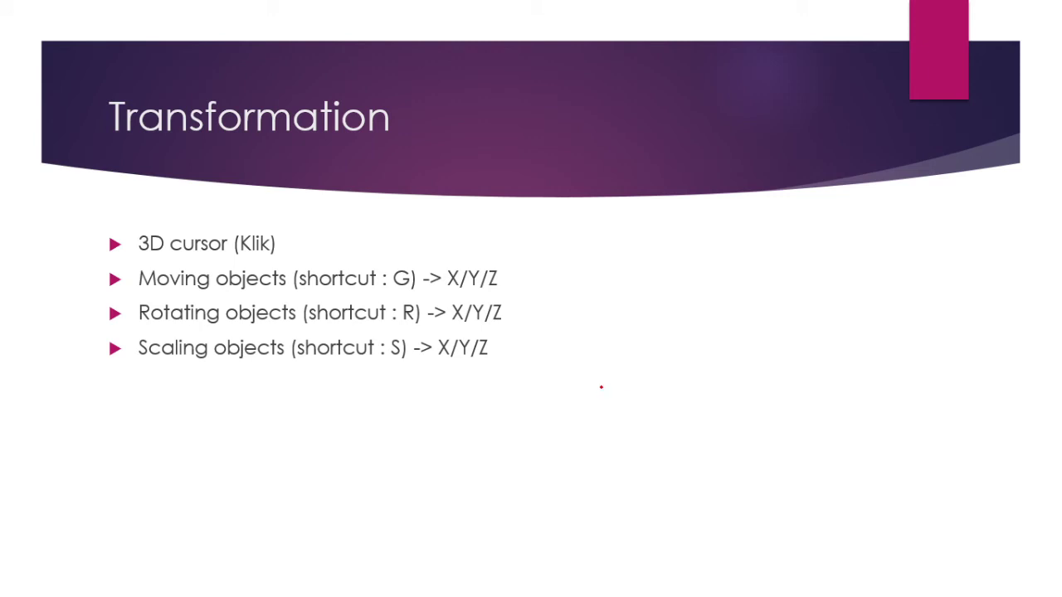
mouse_move(343, 234)
mouse_down()
mouse_move(553, 239)
mouse_move(628, 296)
mouse_move(524, 380)
mouse_up()
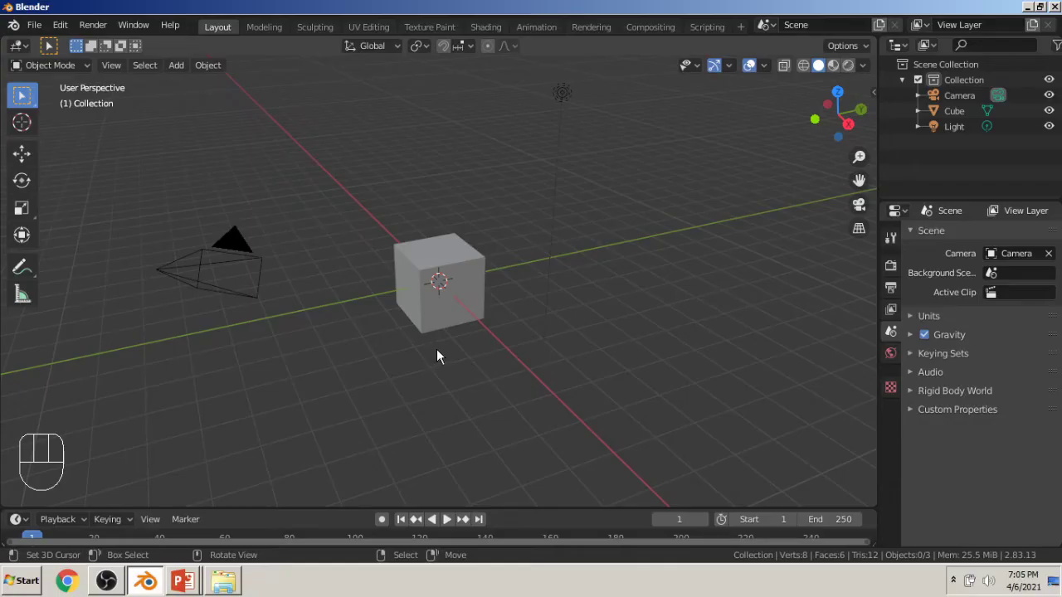
key(alt+Tab)
mouse_move(290, 243)
mouse_down()
mouse_move(295, 259)
mouse_move(346, 222)
mouse_up()
key(alt+Tab)
Place the 3D cursor at several different spots around the cube
click(326, 149)
click(316, 388)
click(417, 403)
click(556, 394)
click(706, 220)
Place the 3D cursor behind the cube at about X -3.09, Y -2.81, Z 3.40 and add a UV sphere there
click(307, 154)
key(shift+a)
mouse_move(504, 156)
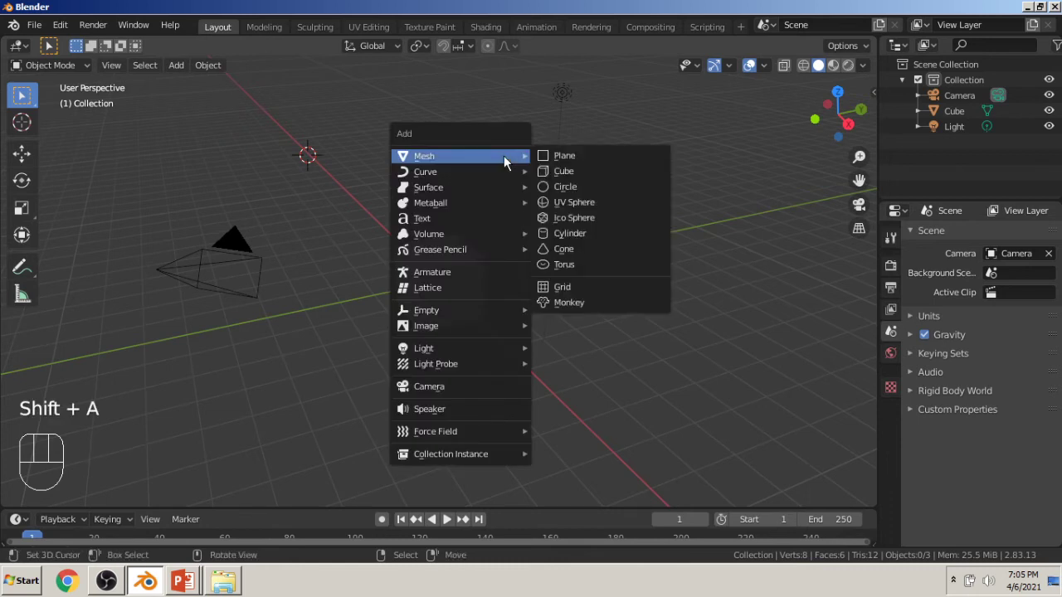
click(577, 203)
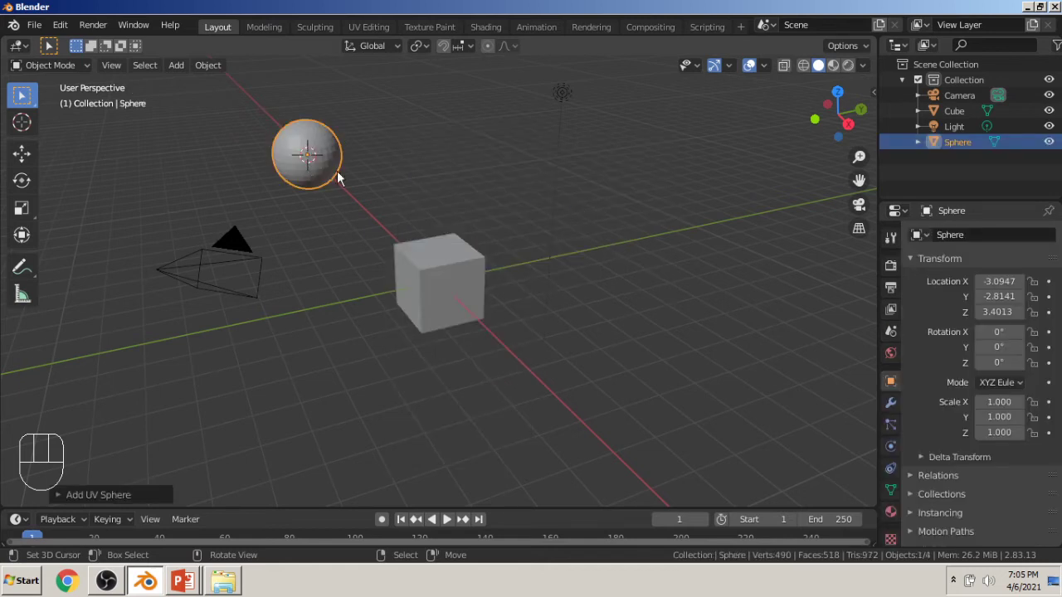
Place the 3D cursor beside the cube at about X 3.49, Y 6.80, Z -0.90 and add an ico sphere there
shift+right_click(697, 312)
key(shift+a)
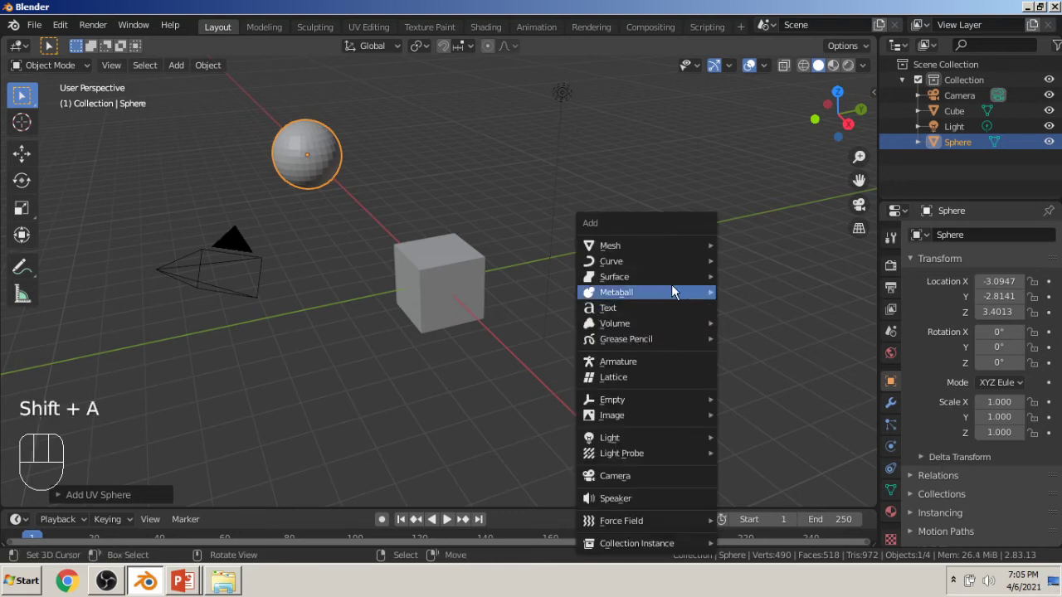
mouse_move(677, 250)
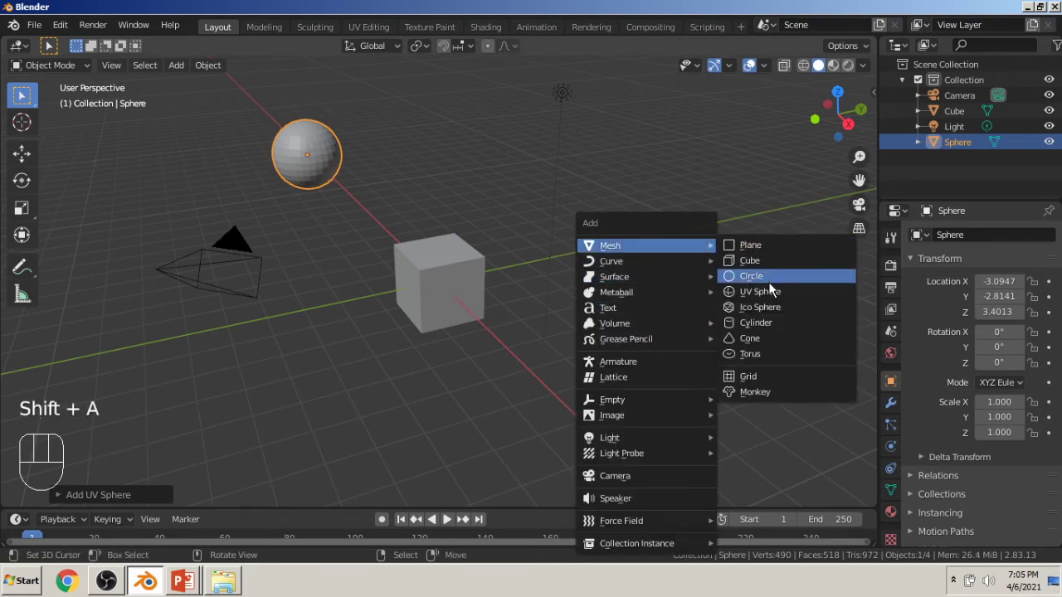
click(770, 307)
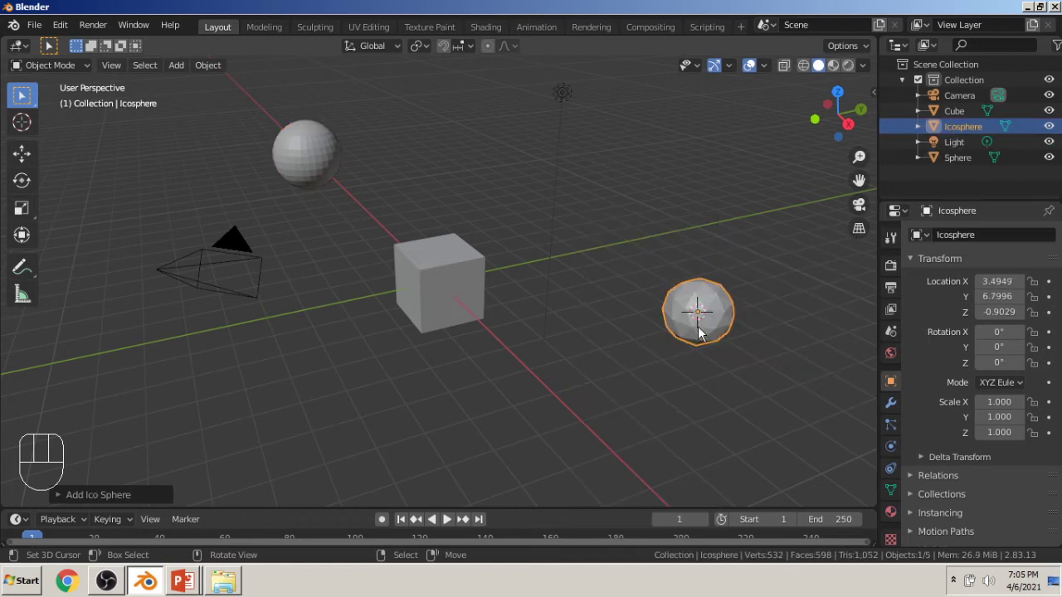
Select the UV sphere and reposition the 3D cursor at several spots in front of and behind the cube
click(652, 301)
click(323, 146)
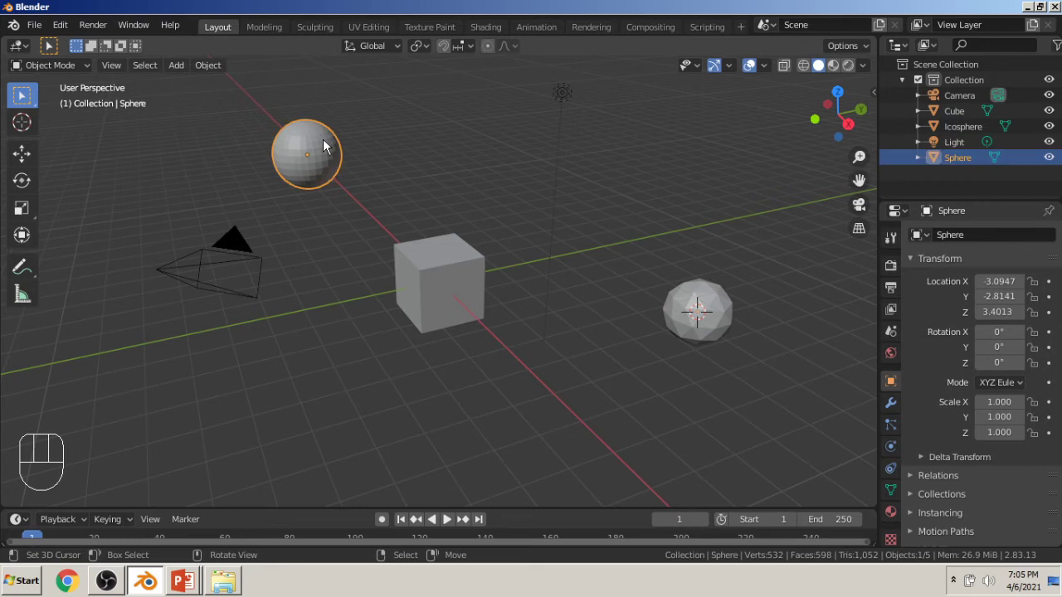
shift+right_click(531, 387)
shift+right_click(389, 408)
shift+right_click(589, 196)
shift+right_click(640, 161)
shift+right_click(492, 160)
Place the 3D cursor by eye on the middle of the cube and check its position from another angle
middle_drag(498, 162, 397, 282)
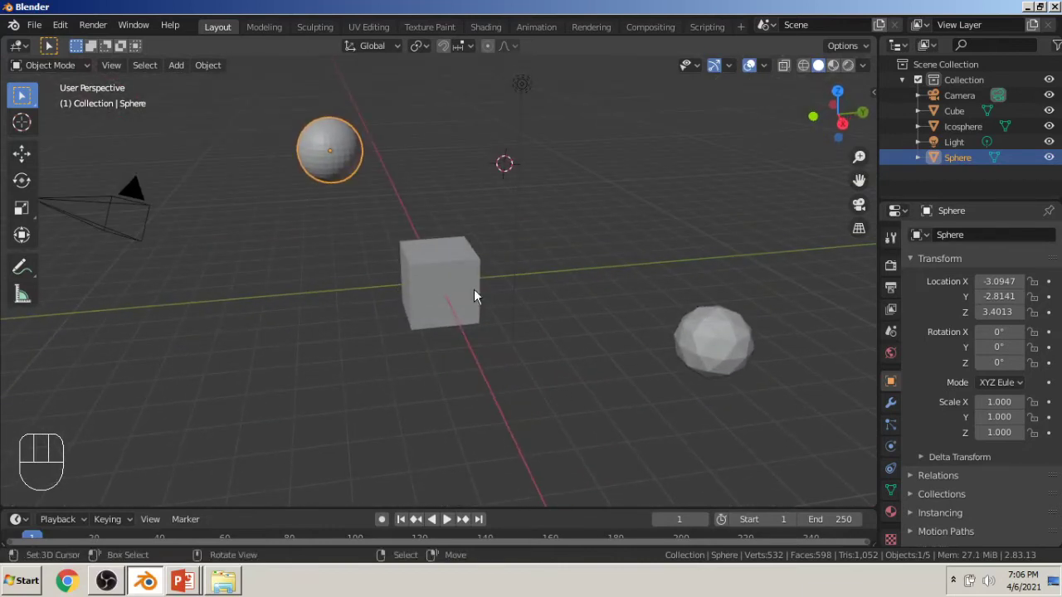
click(440, 284)
middle_drag(341, 315, 372, 310)
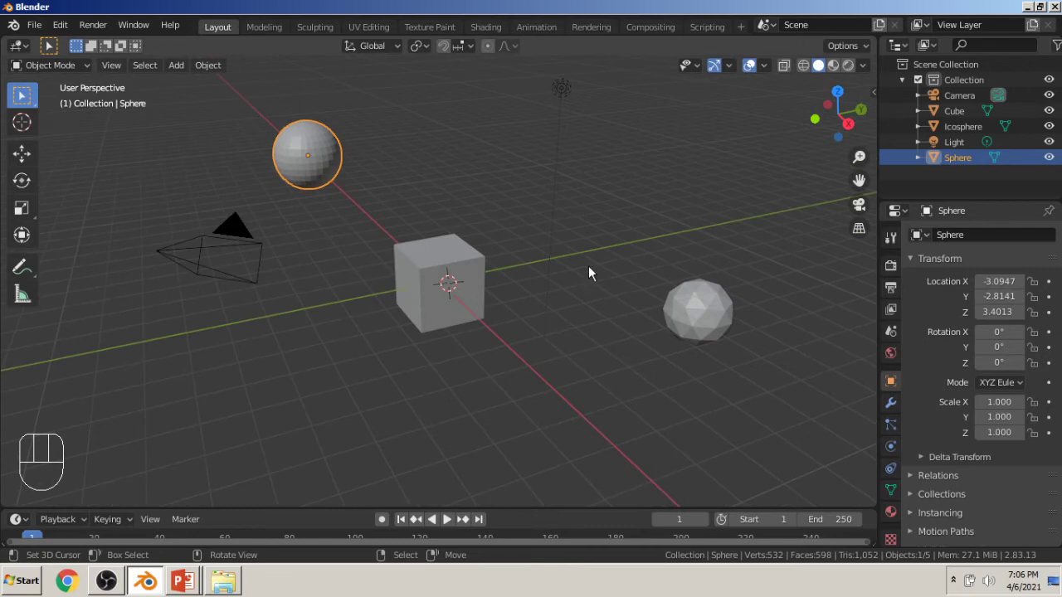
Place the 3D cursor away from the cube, then snap it to the world origin
click(686, 169)
key(shift+s)
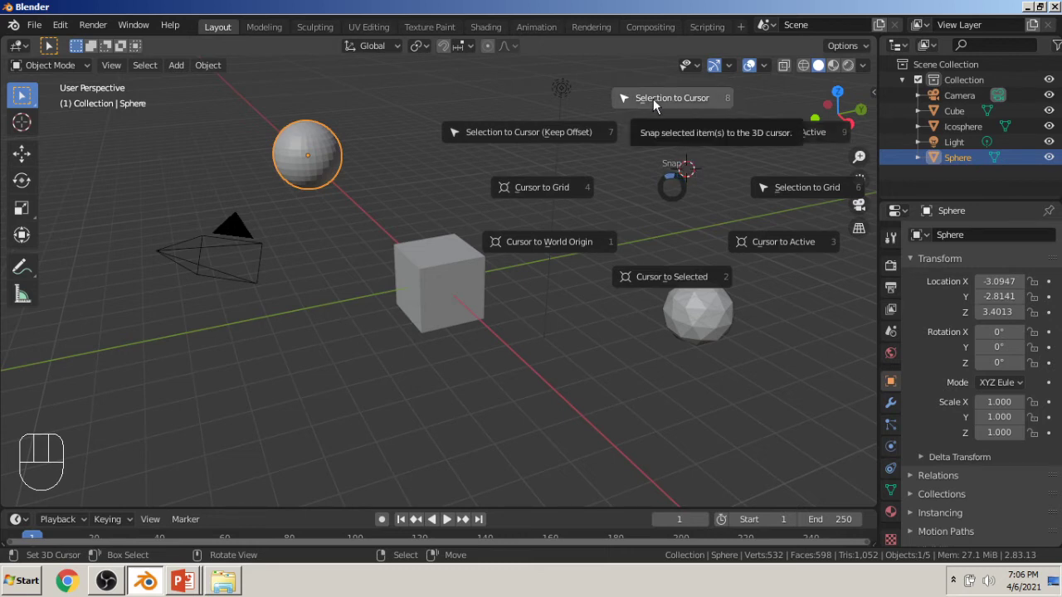
click(570, 244)
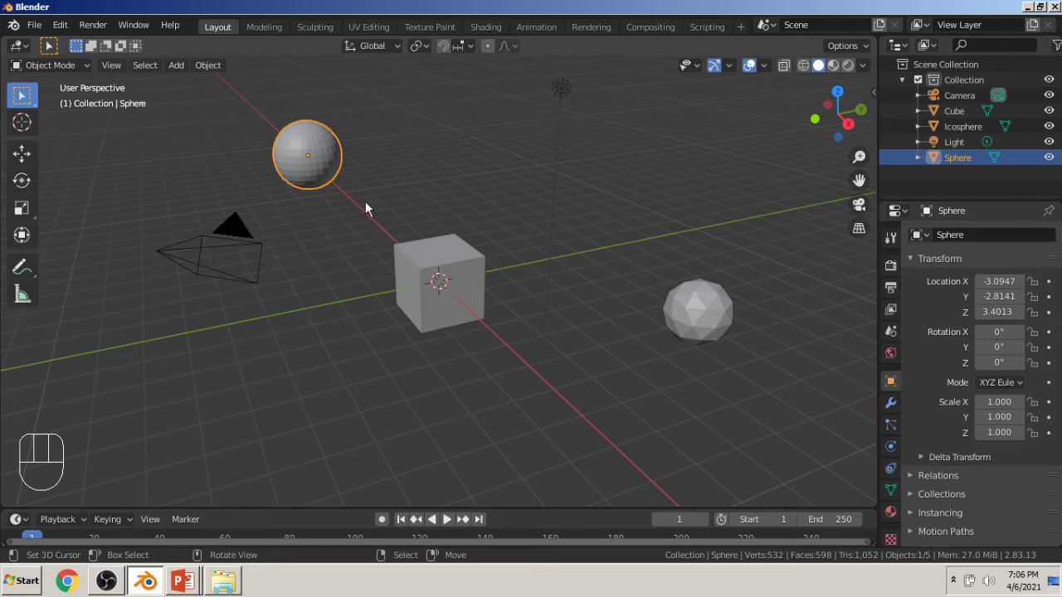
Select the ico sphere and then the UV sphere, and snap the UV sphere to the 3D cursor
click(685, 321)
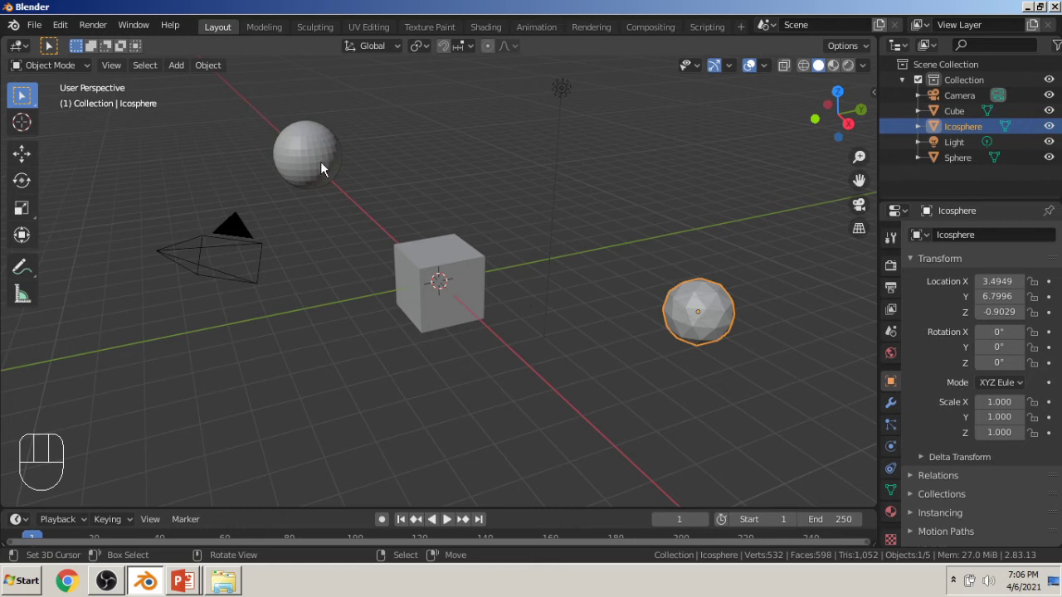
click(300, 156)
key(shift+s)
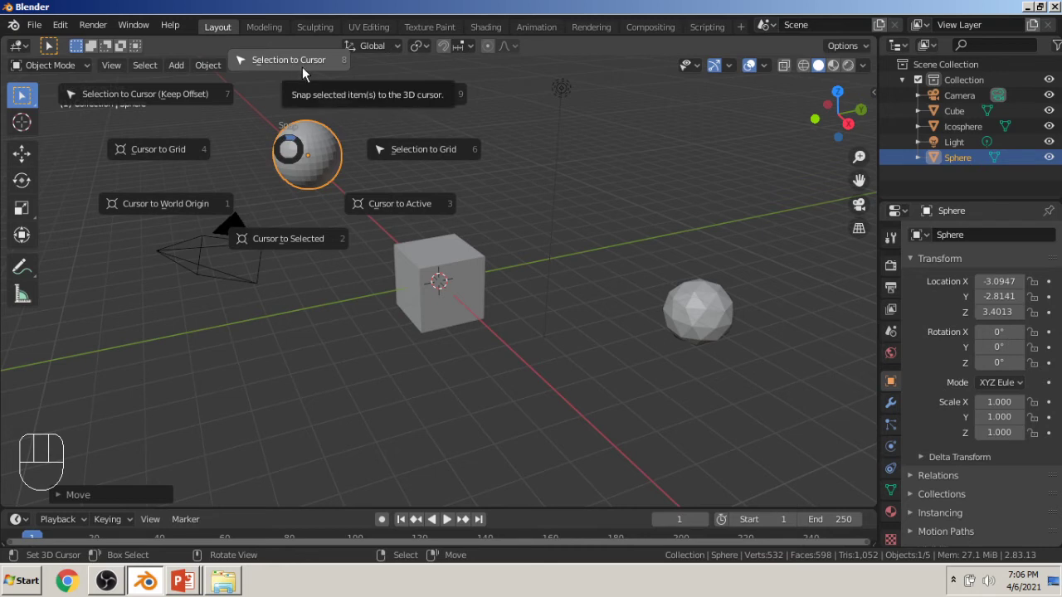
click(289, 62)
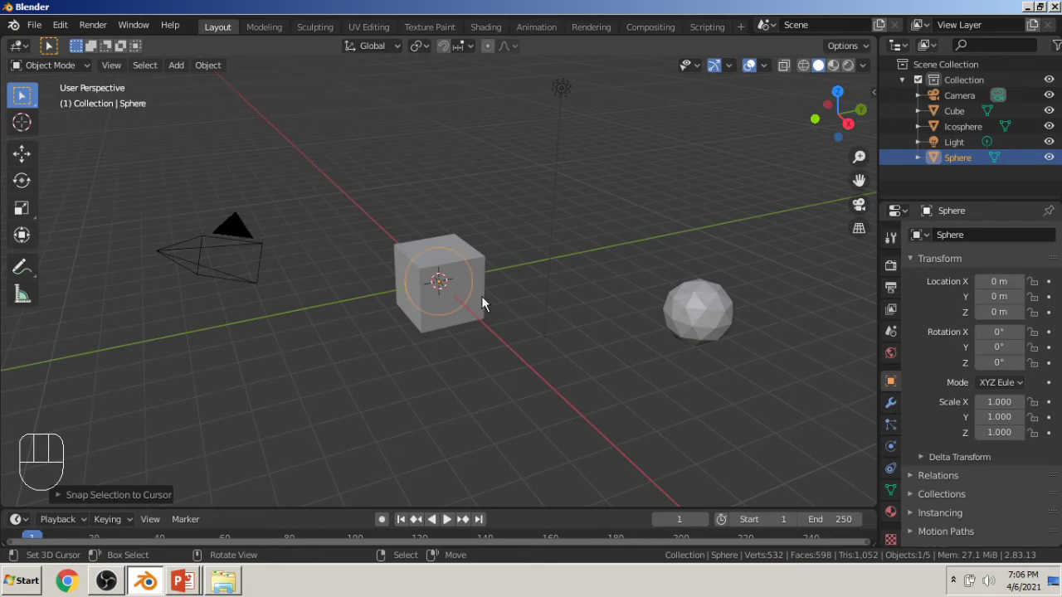
Scale the UV sphere up to about 2.52, then shrink it to about 1.59 so the cube's corners poke through
key(s)
click(547, 266)
middle_drag(387, 396, 642, 282)
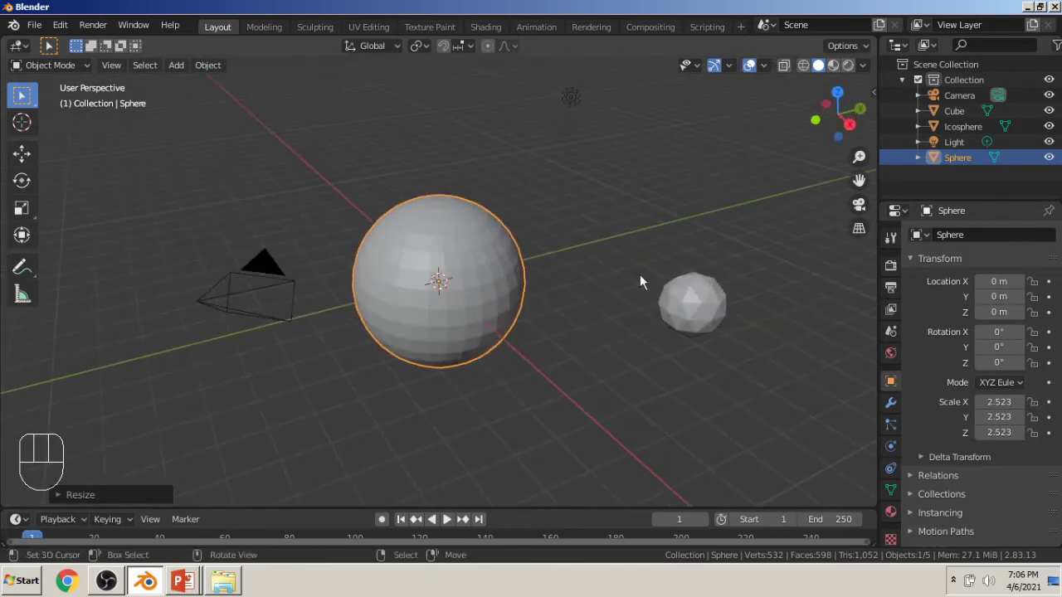
key(s)
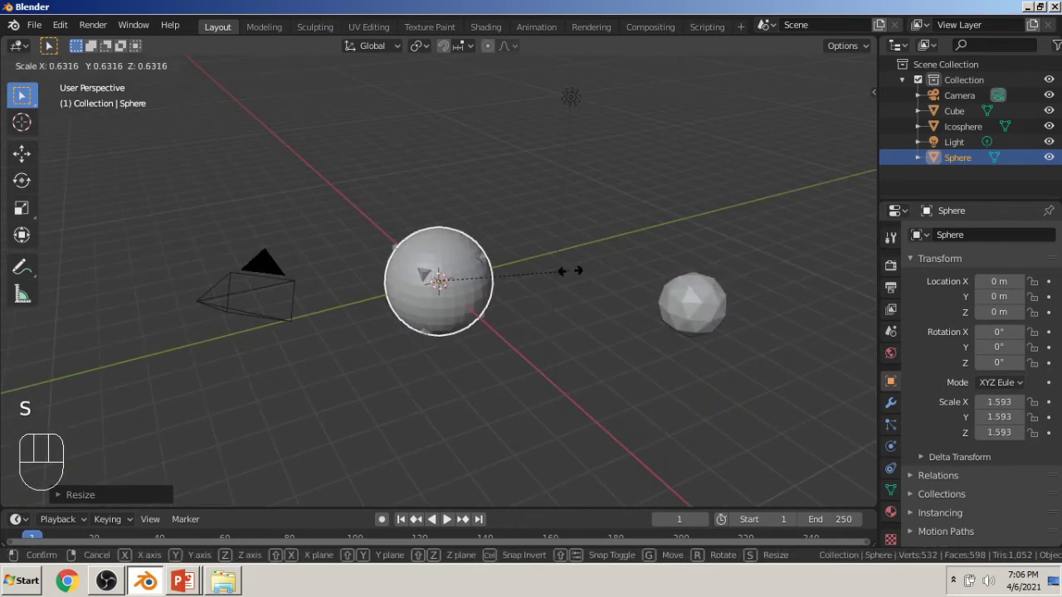
click(566, 270)
Select the ico sphere and snap it to the 3D cursor inside the UV sphere
click(688, 299)
key(shift+s)
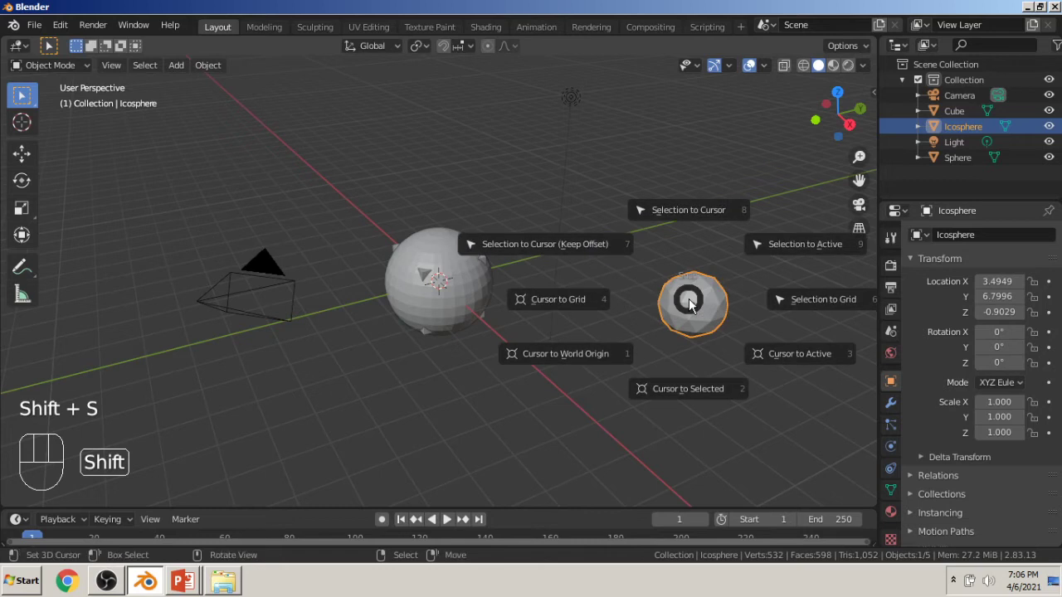
click(687, 218)
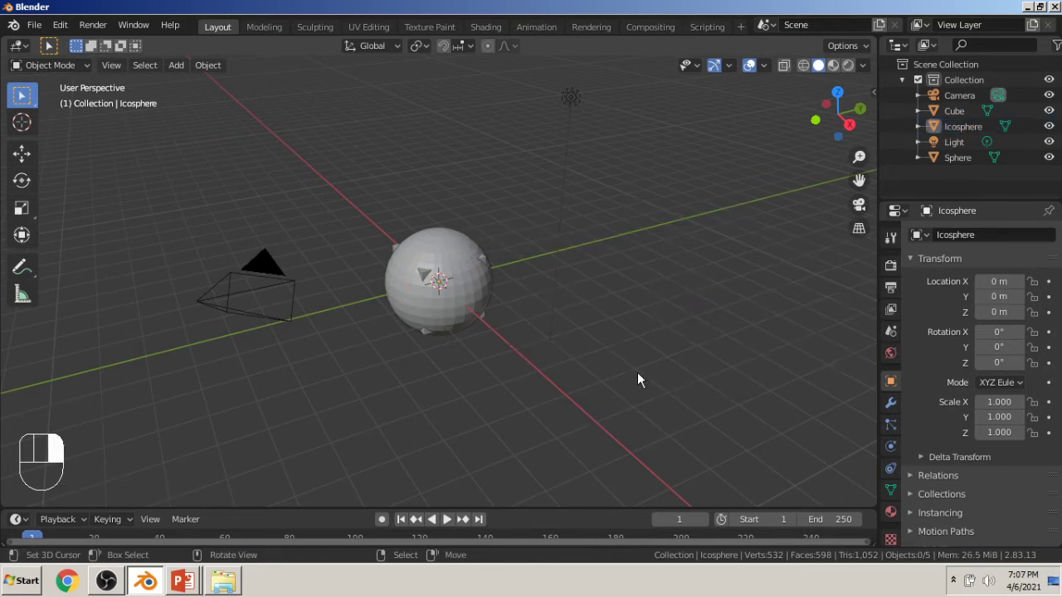
middle_drag(595, 442, 478, 366)
scroll(481, 369, down, 3)
scroll(488, 357, up, 2)
scroll(485, 338, down, 2)
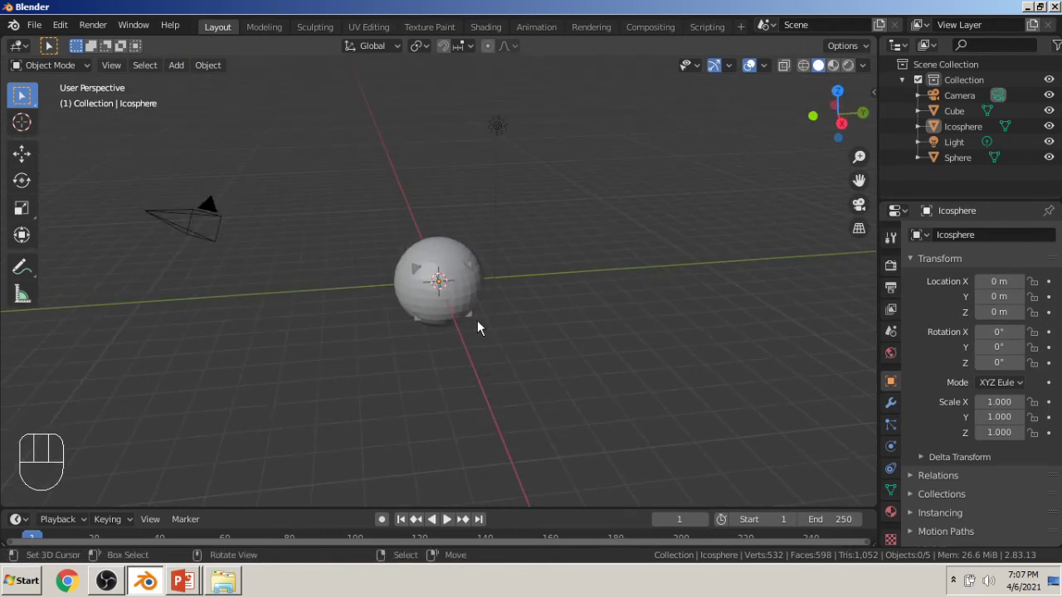
middle_drag(474, 313, 514, 333)
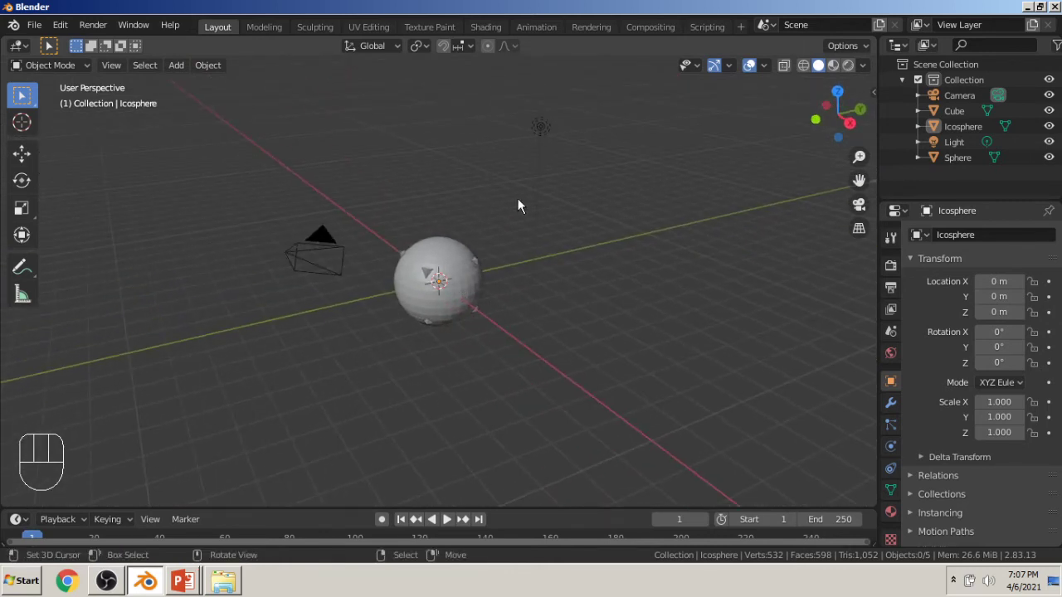
Try to place the 3D cursor by eye on the light, checking its position from several angles
shift+right_click(542, 127)
middle_drag(542, 128, 563, 192)
shift+right_click(586, 157)
shift+right_click(568, 135)
middle_drag(605, 166, 563, 170)
shift+right_click(563, 170)
middle_drag(445, 122, 478, 250)
shift+right_click(539, 265)
middle_drag(590, 222, 620, 221)
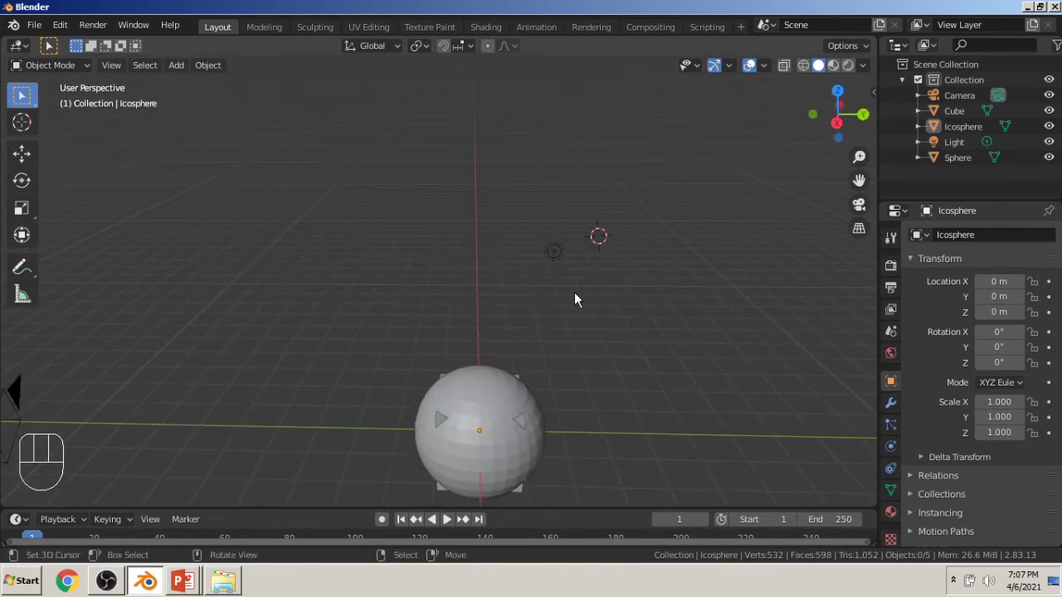
Select the light and snap the 3D cursor to it
right_click(554, 252)
middle_drag(535, 297, 657, 210)
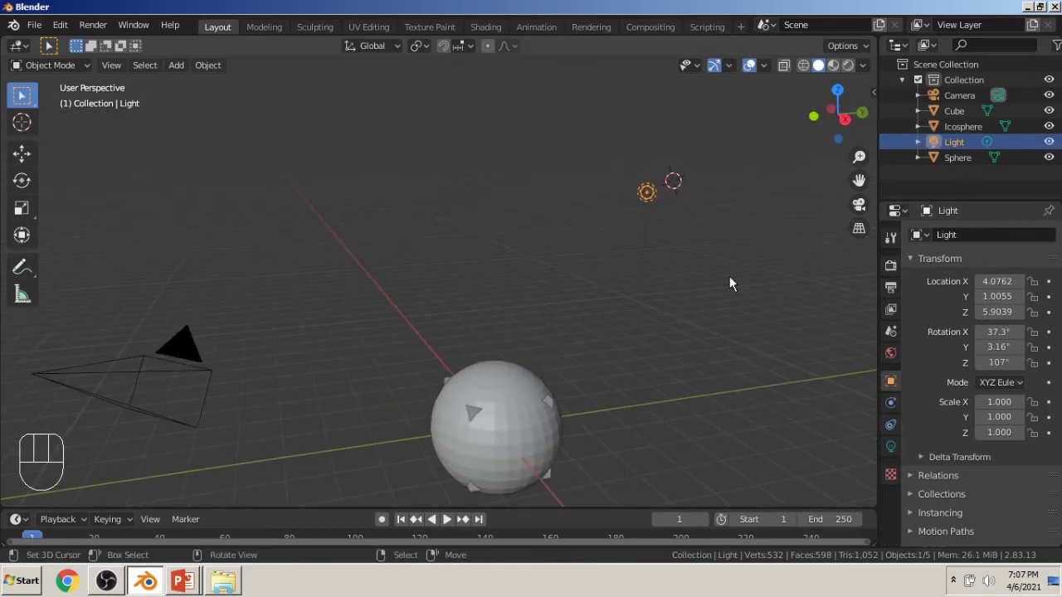
key(shift+s)
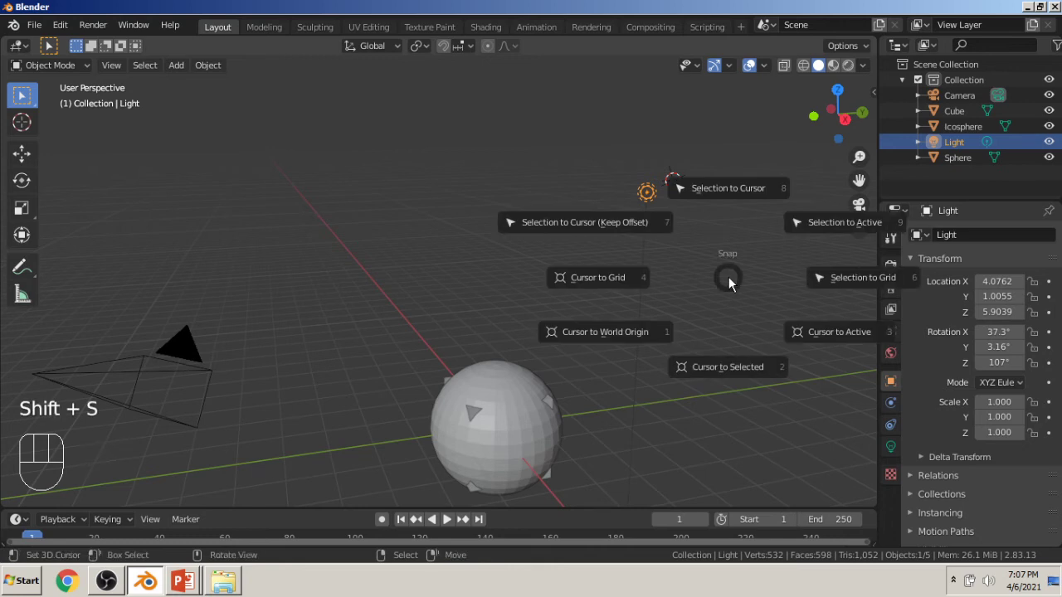
click(724, 366)
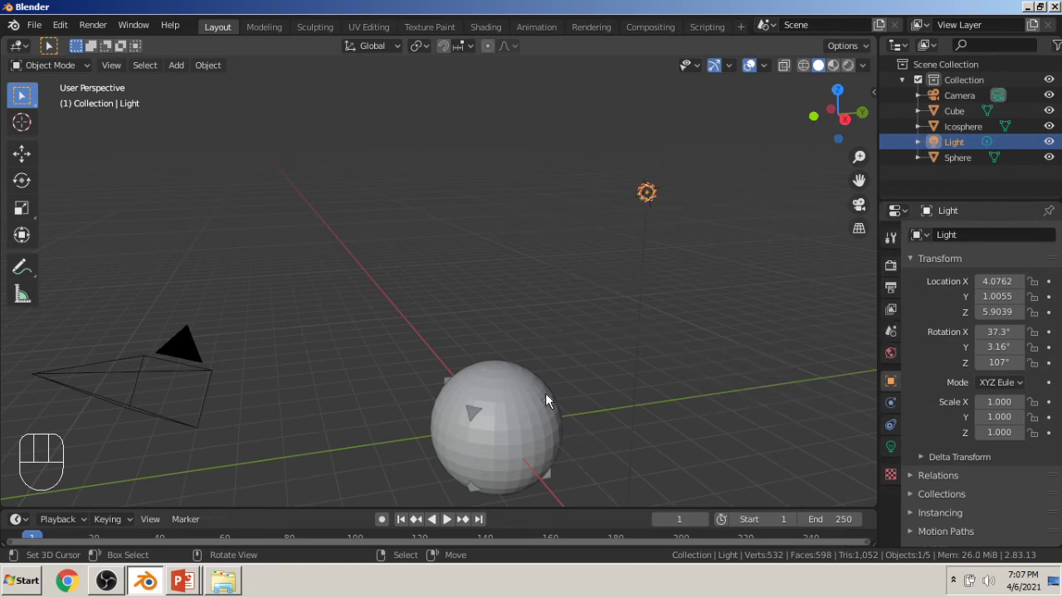
Snap the UV sphere to the 3D cursor at the light and scale it down to about 0.575
click(506, 439)
key(shift+s)
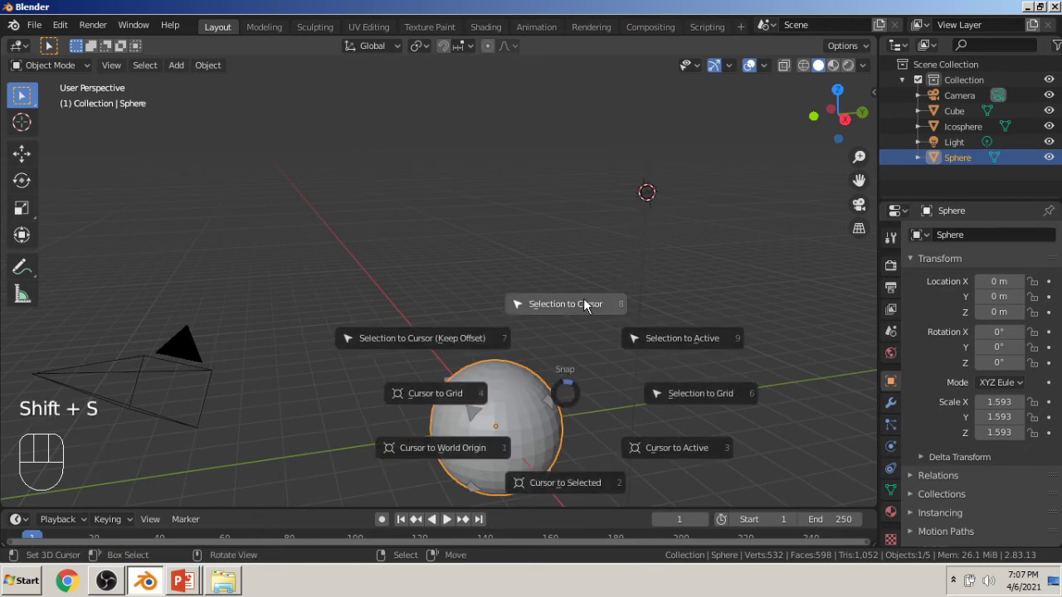
click(567, 308)
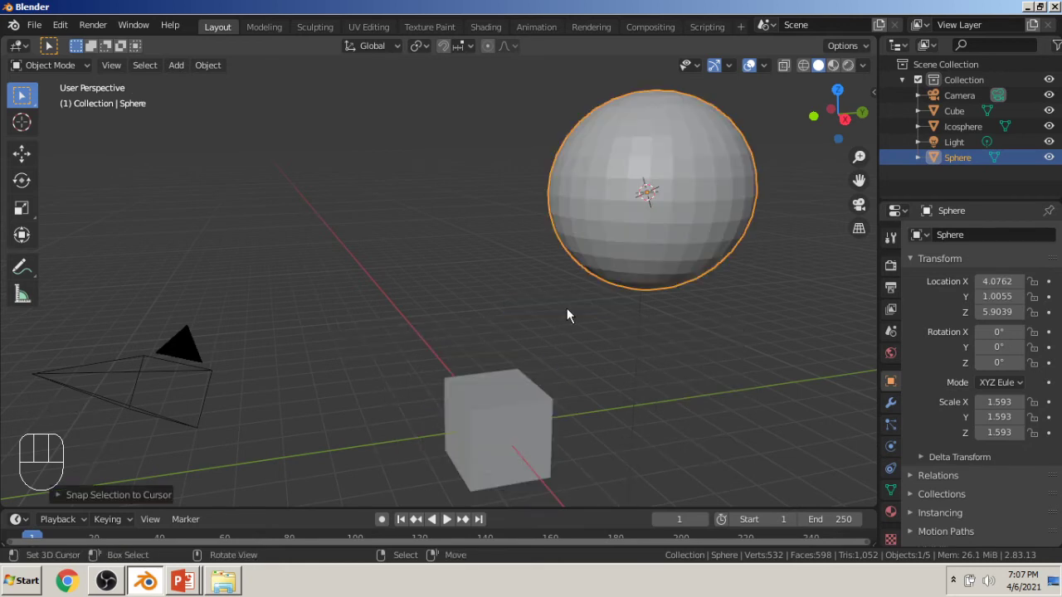
key(s)
click(654, 248)
middle_drag(654, 248, 635, 237)
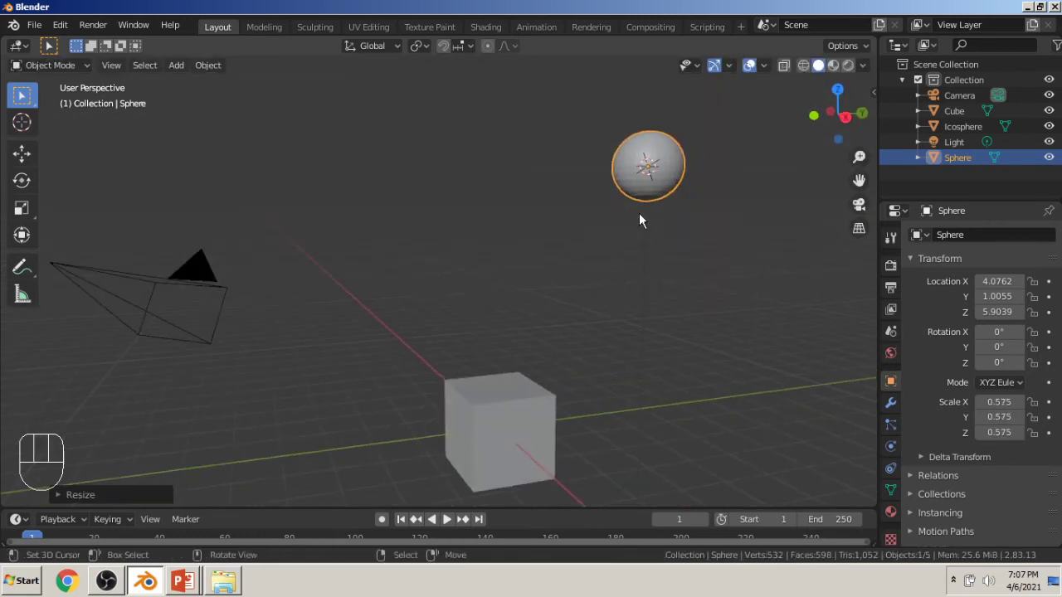
Delete the UV sphere and the ico sphere
key(x)
click(639, 213)
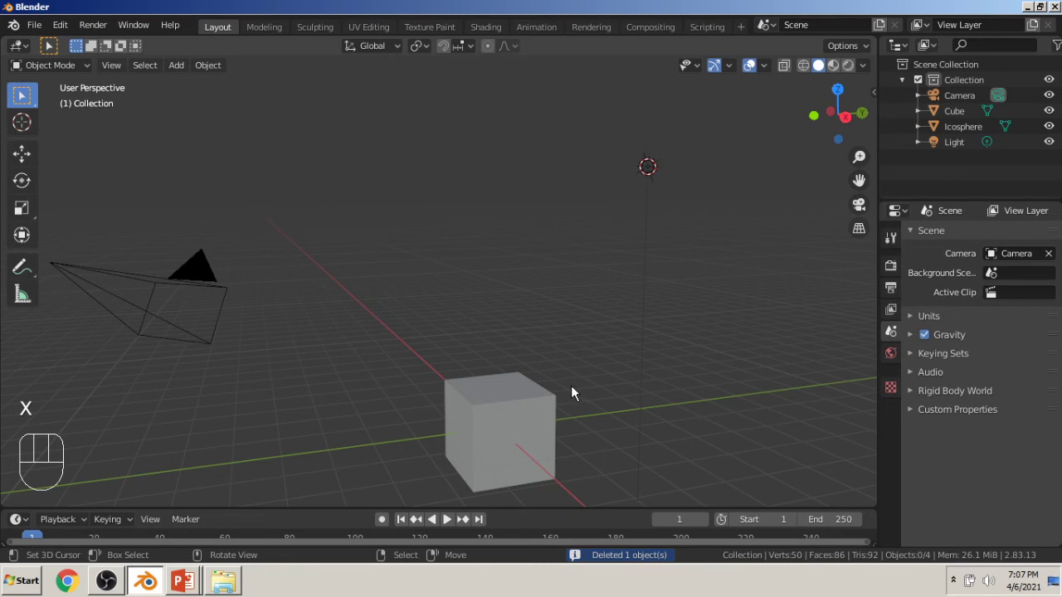
click(962, 126)
key(x)
click(667, 336)
middle_drag(655, 358, 619, 367)
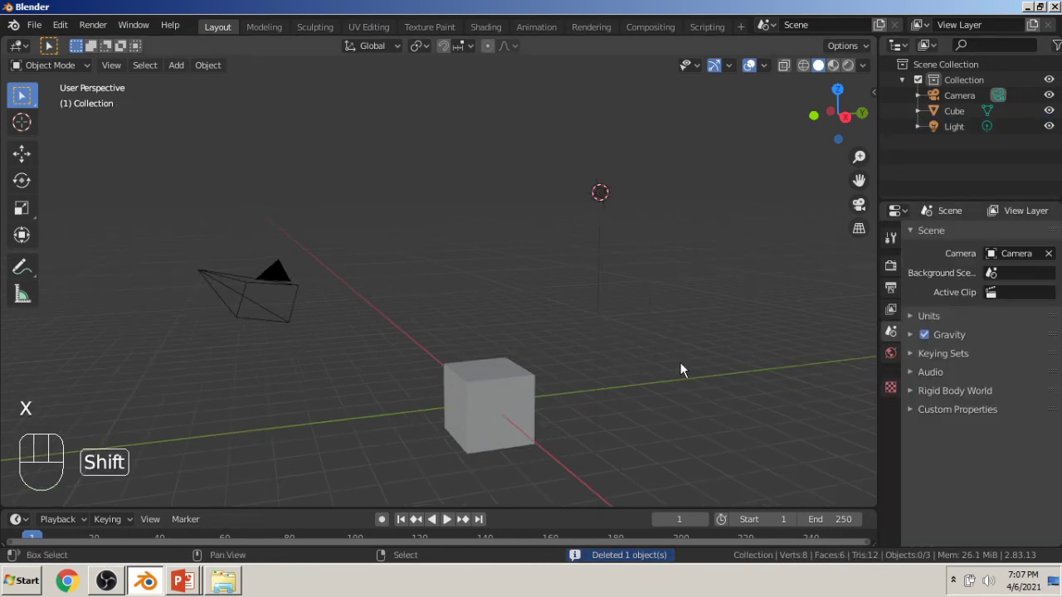
Snap the 3D cursor back to the world origin
key(shift+s)
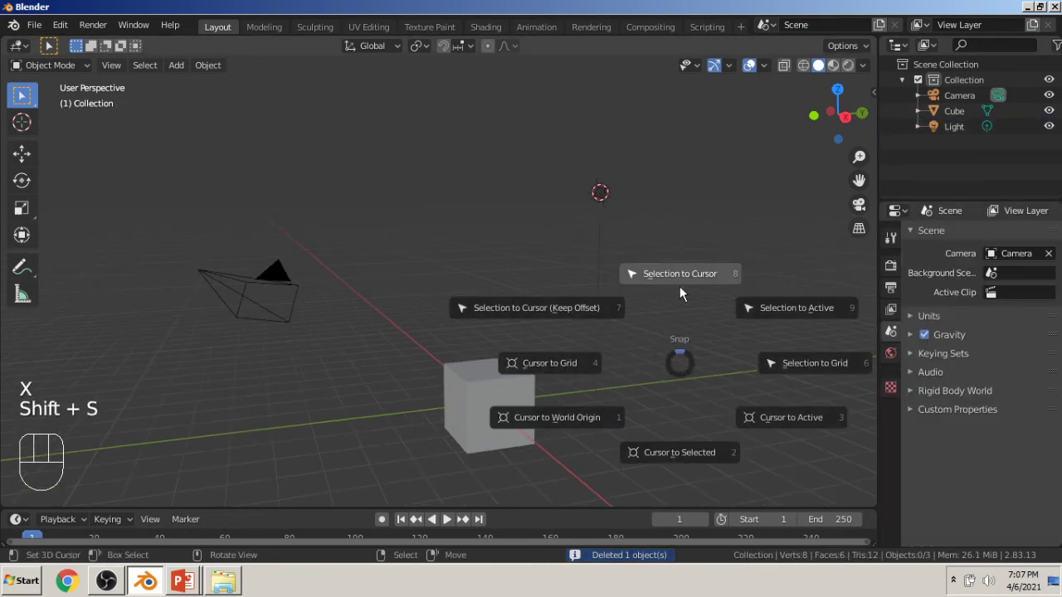
click(601, 419)
shift+middle_drag(728, 240, 492, 171)
shift+middle_drag(539, 218, 584, 274)
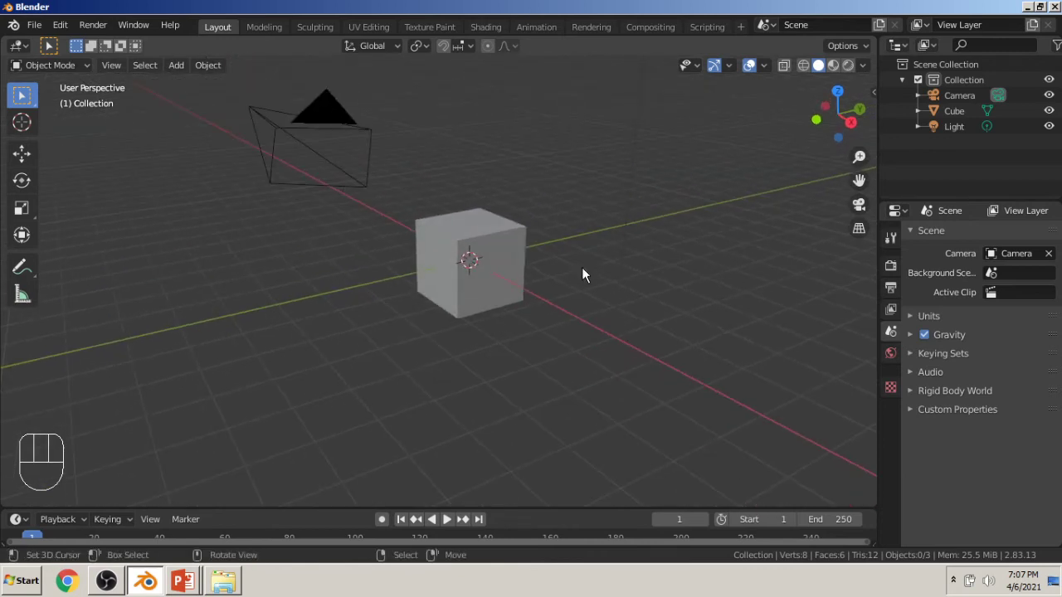
Use the Move tool's axis handles to raise the cube along Z and shift it along X
key(alt+Tab)
click(22, 154)
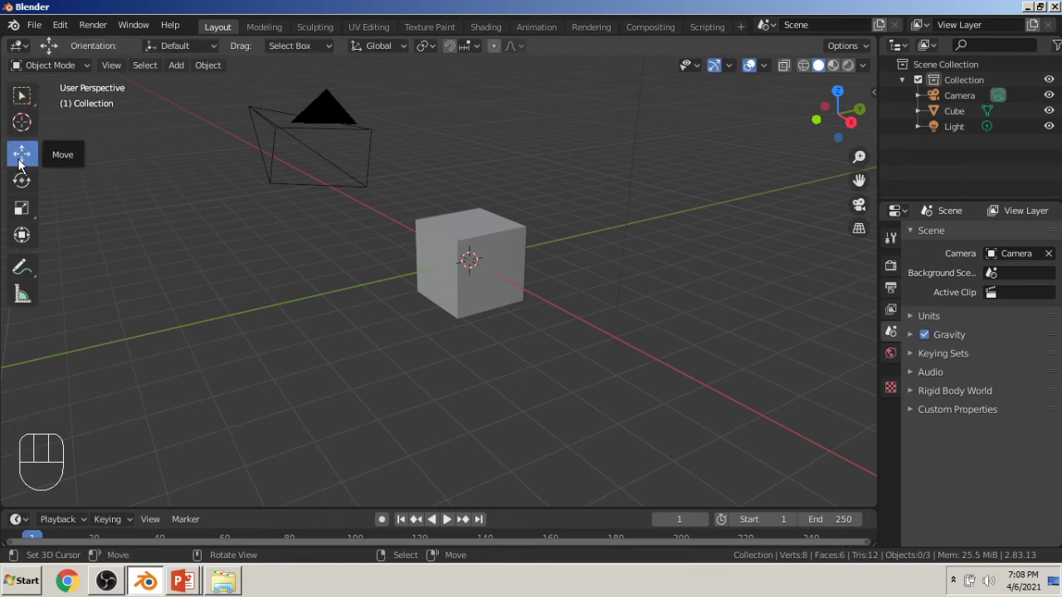
click(438, 290)
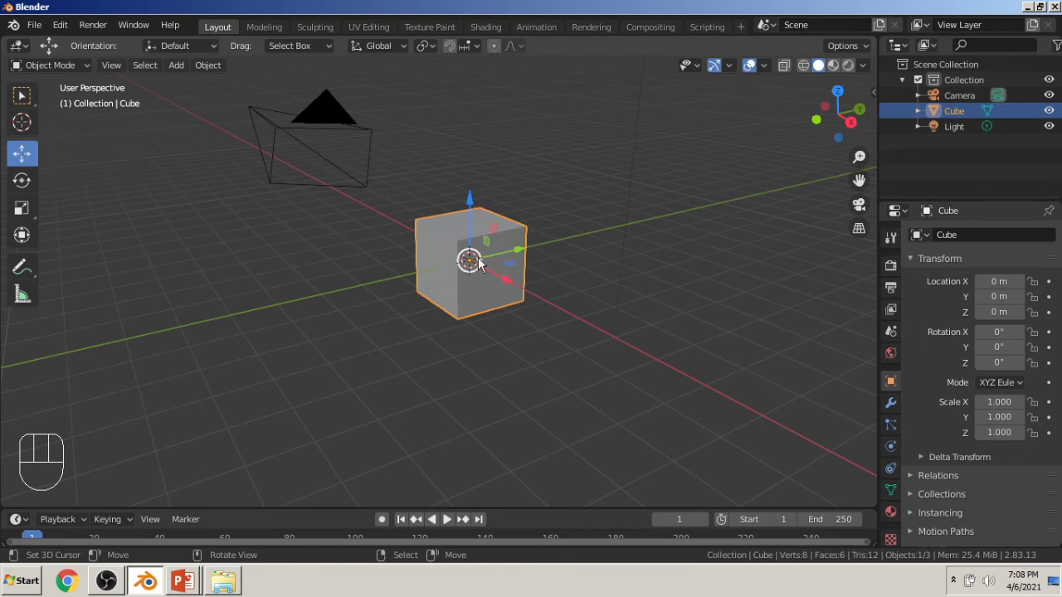
drag(473, 207, 472, 91)
drag(515, 146, 706, 230)
Undo the cube's moves to return it to the world origin
key(ctrl+z)
key(ctrl+z)
key(ctrl+z)
key(ctrl+z)
Move the cube, trying the X and Y axis constraints before raising it about 2.88 m along Z
key(g)
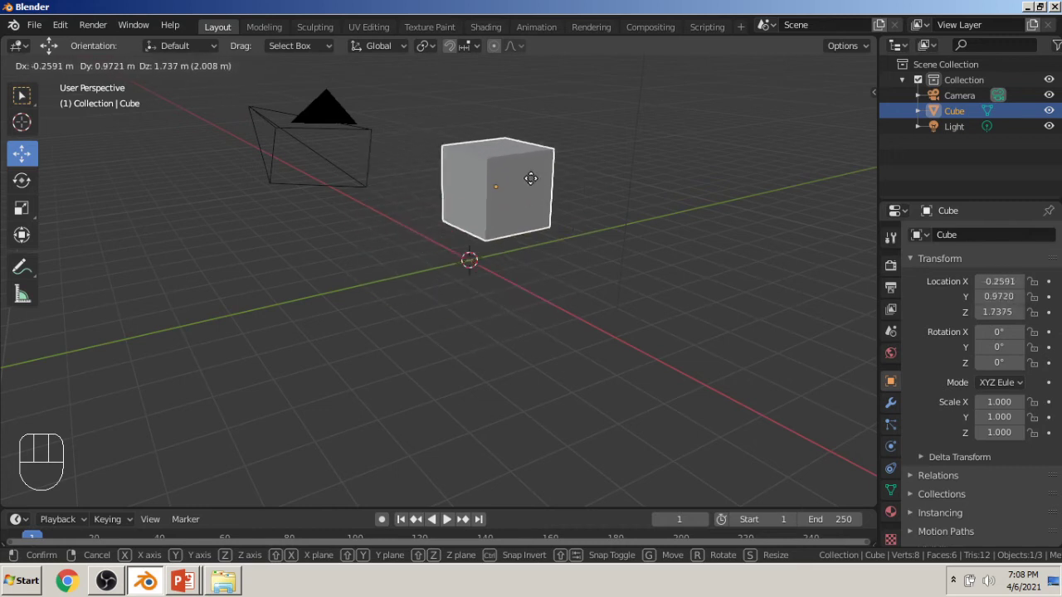
key(x)
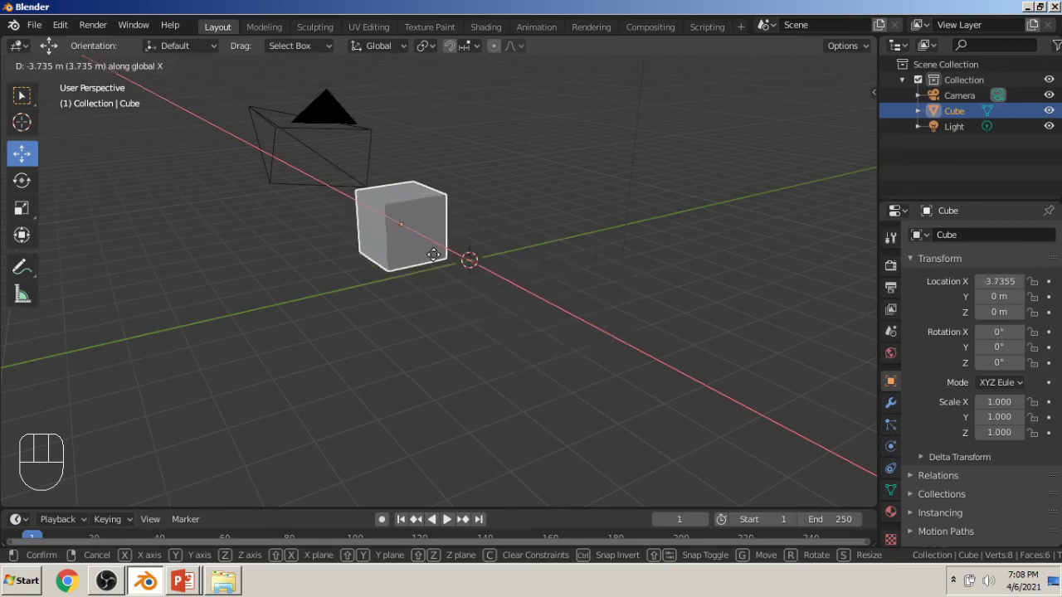
key(y)
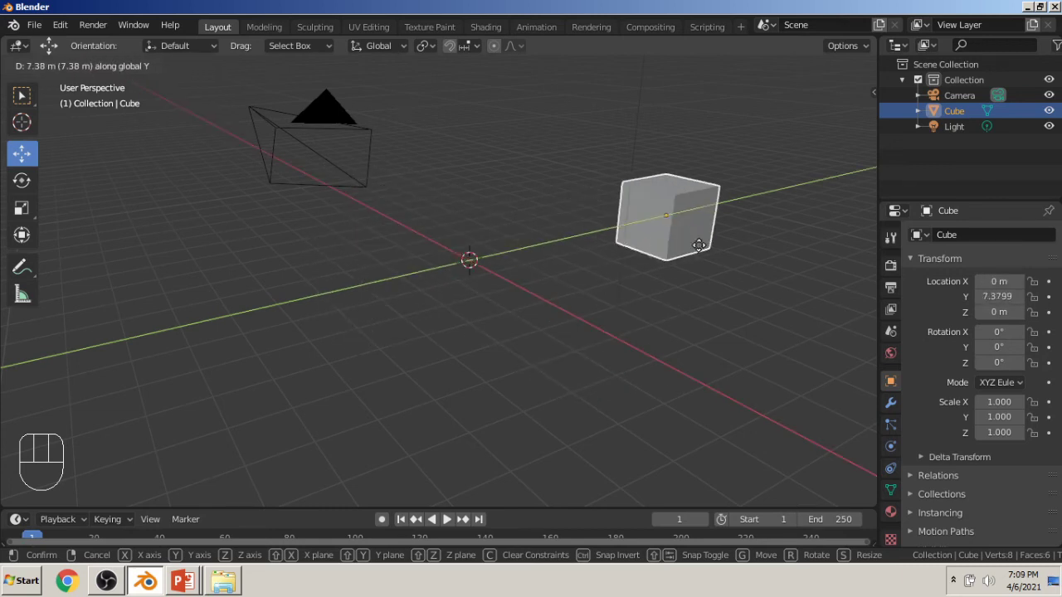
key(z)
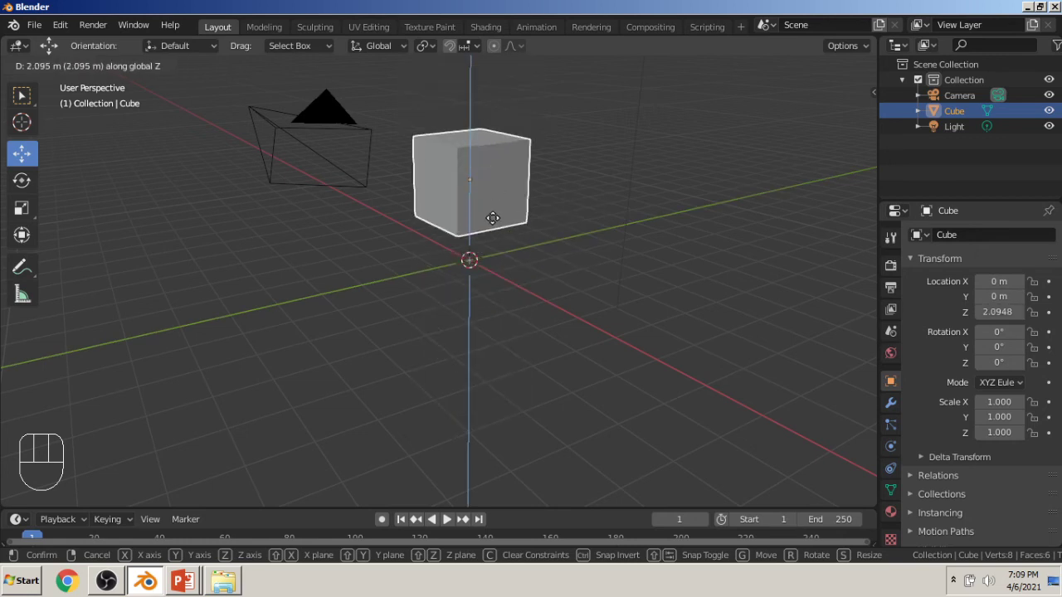
click(483, 158)
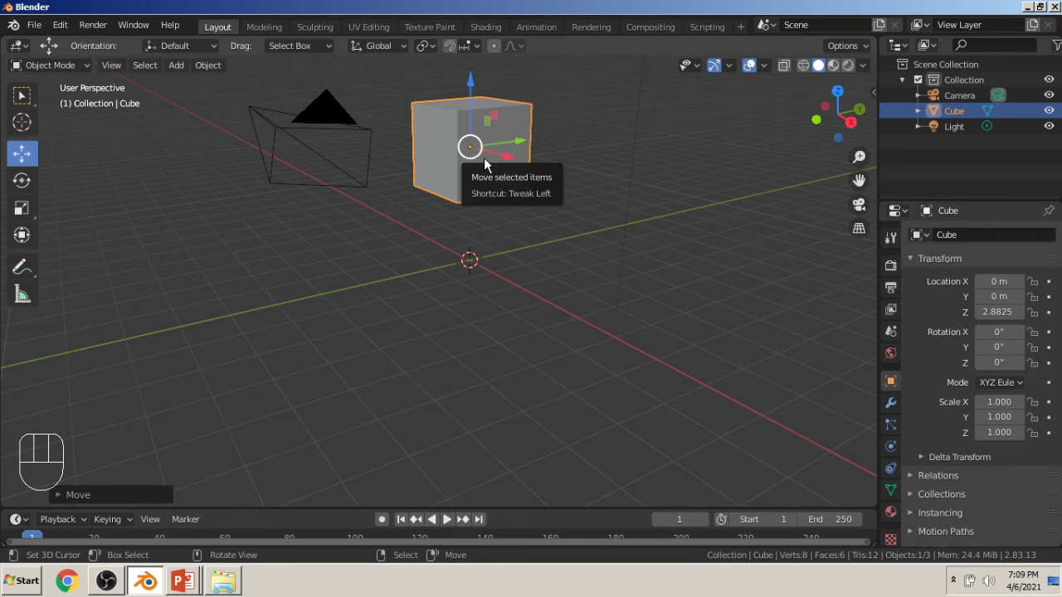
Move the cube about 4.15 m along the global X axis
key(g)
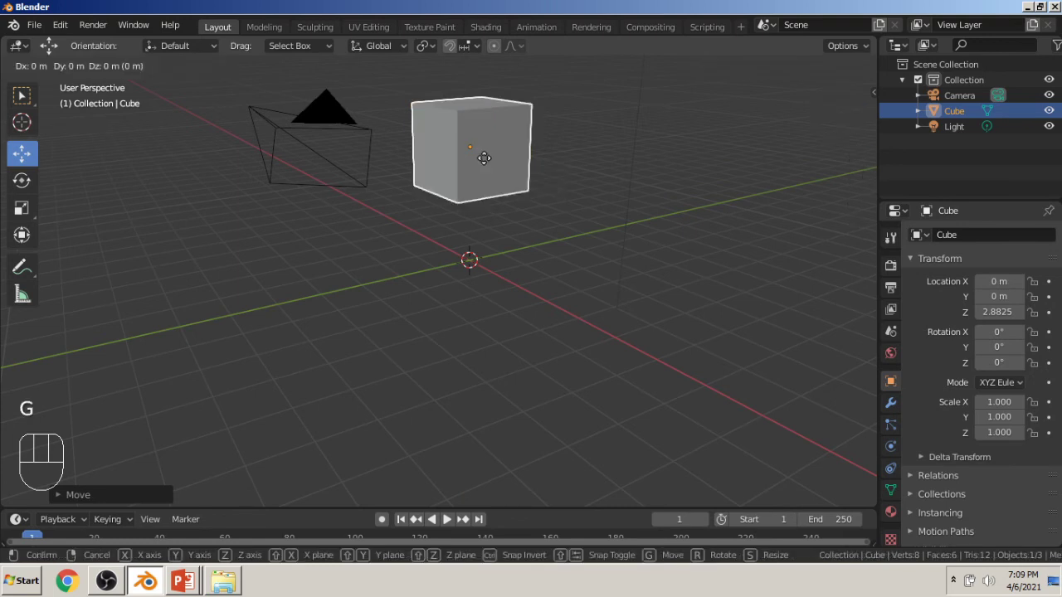
key(x)
click(586, 264)
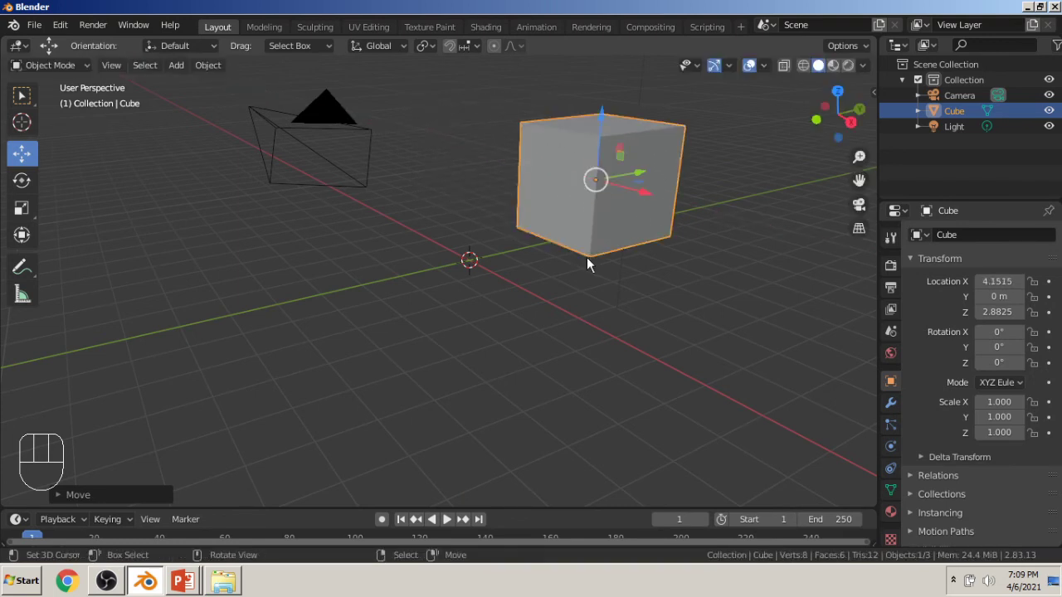
Lower the cube about 3.02 m along Z, then snap it back to the 3D cursor
key(g)
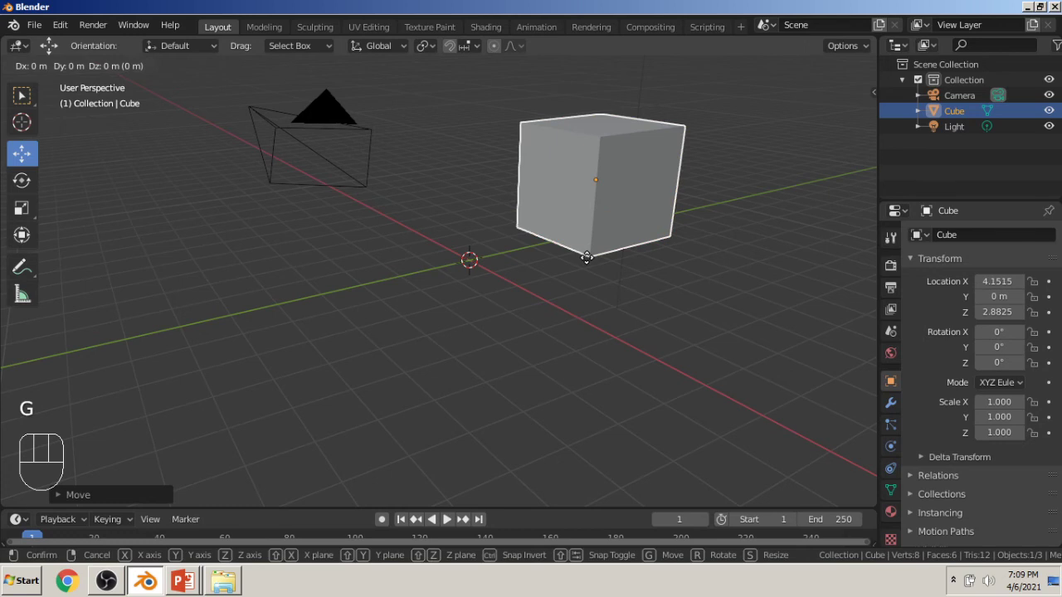
key(z)
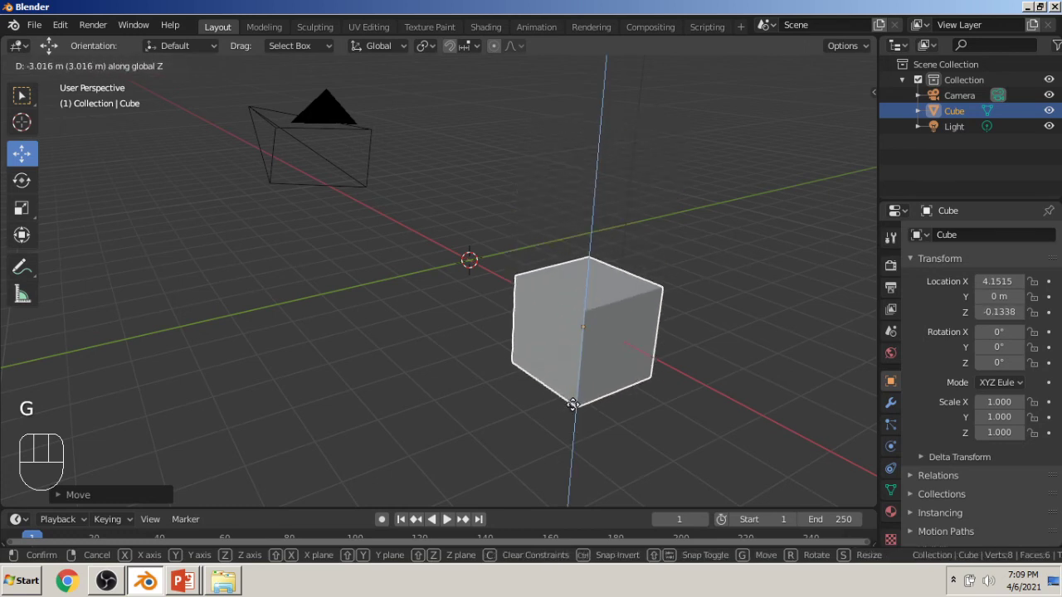
click(572, 404)
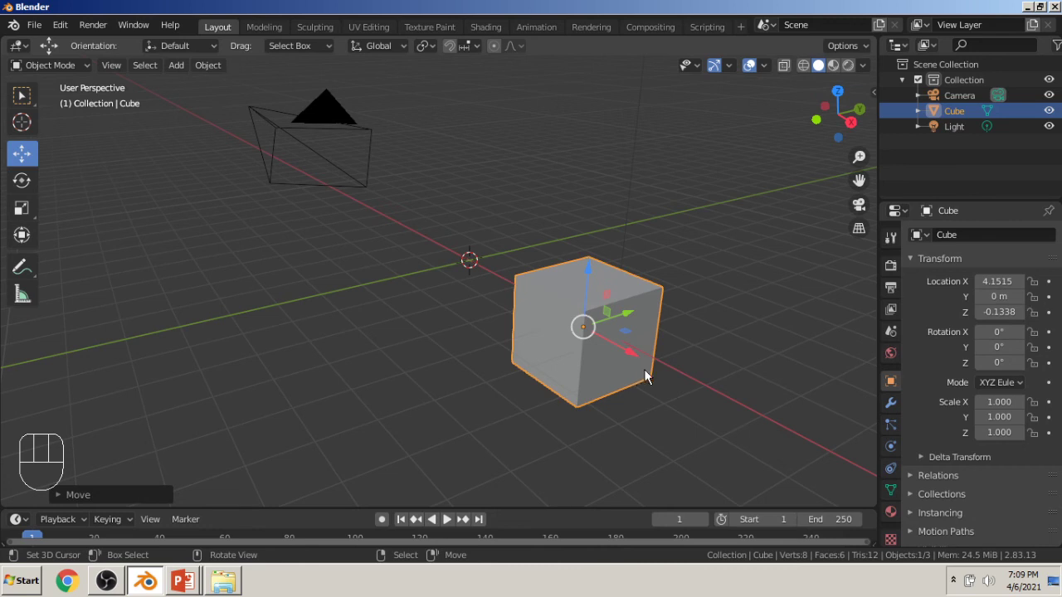
key(shift+s)
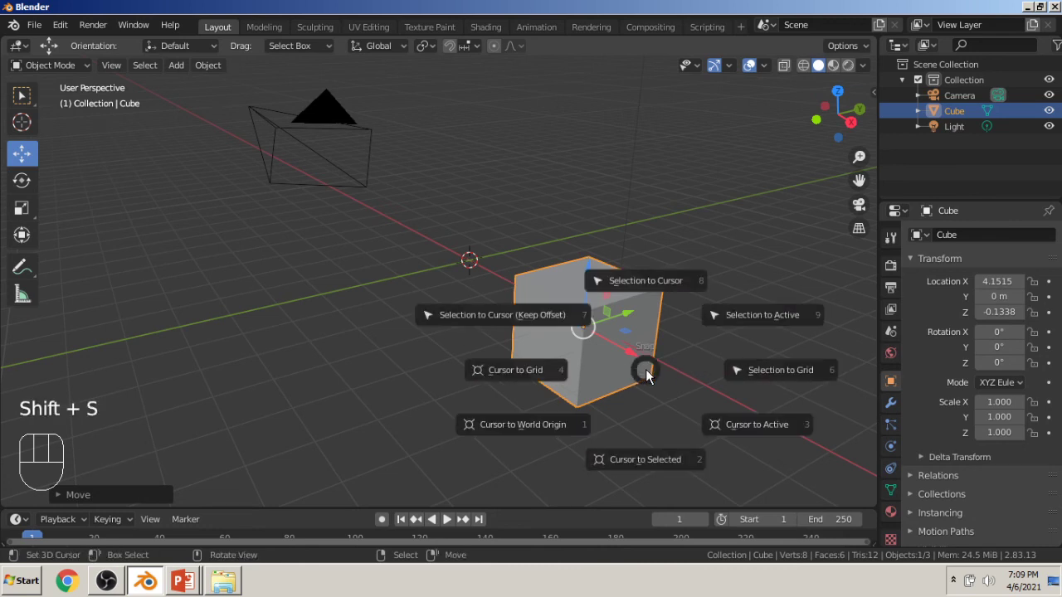
click(666, 289)
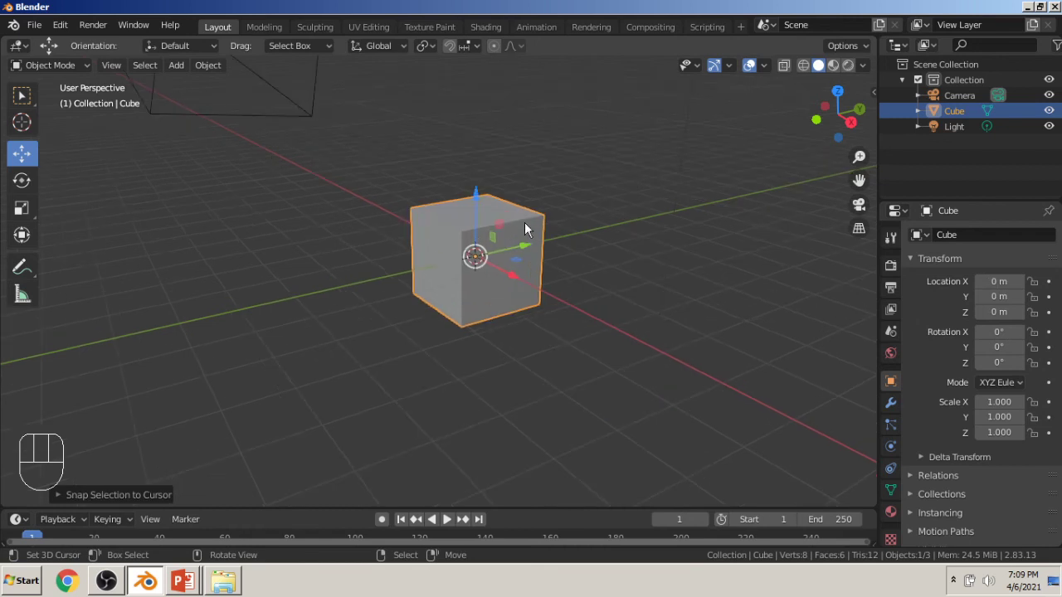
Rotate the cube by hand with the Rotate tool to about -41° in X, -20° in Y and 72° in Z
click(23, 182)
drag(442, 280, 454, 323)
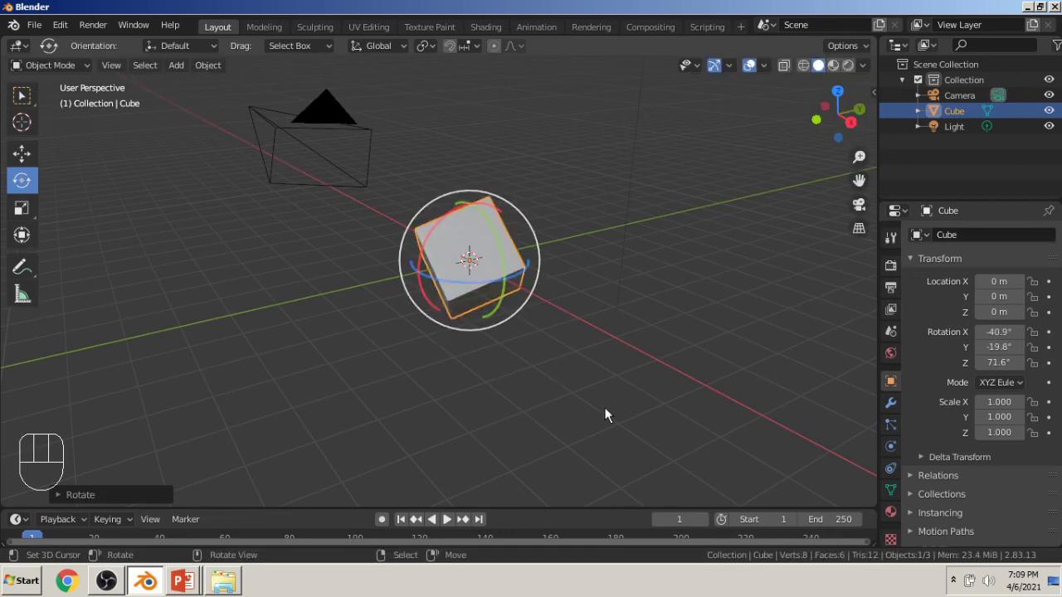
Reset the cube's X, Y and Z rotation to 0°
click(1014, 332)
text(0)
key(Return)
click(999, 363)
text(0)
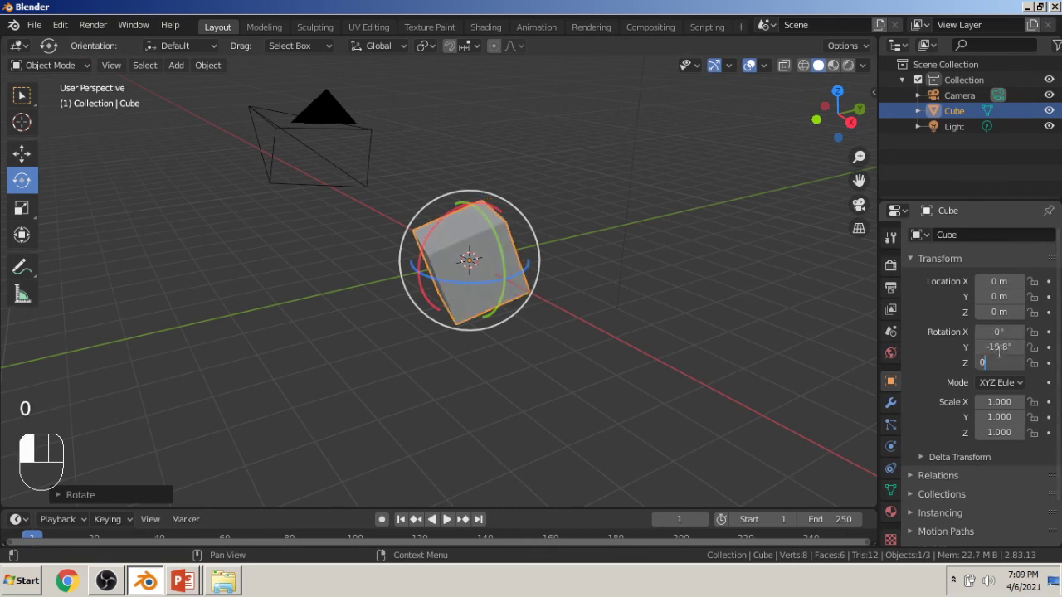
key(Return)
click(999, 346)
text(0)
key(Return)
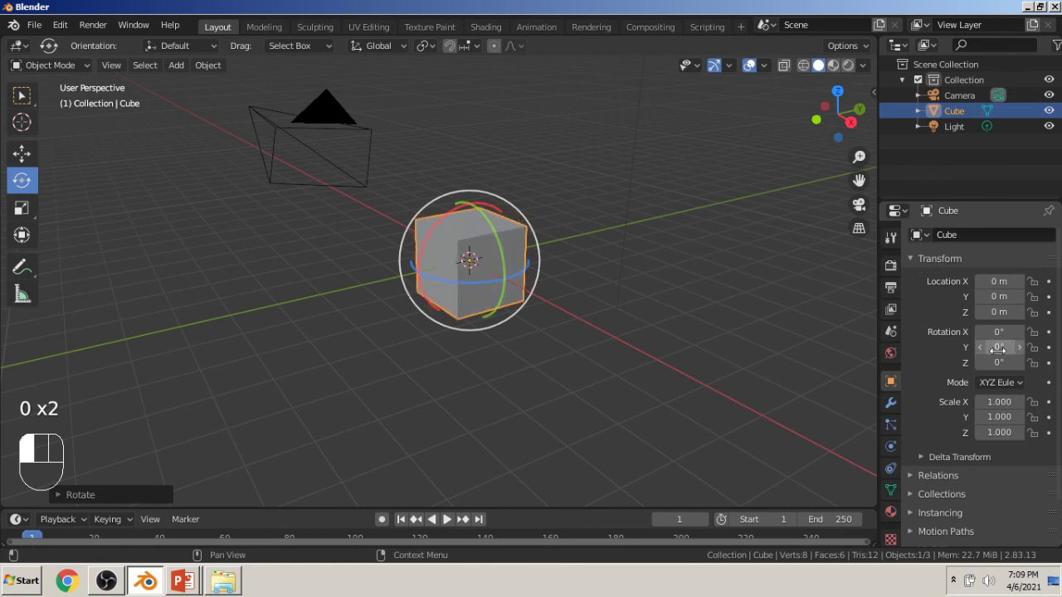
Set the cube's Y rotation to exactly 45°, then return it to 0°
click(993, 347)
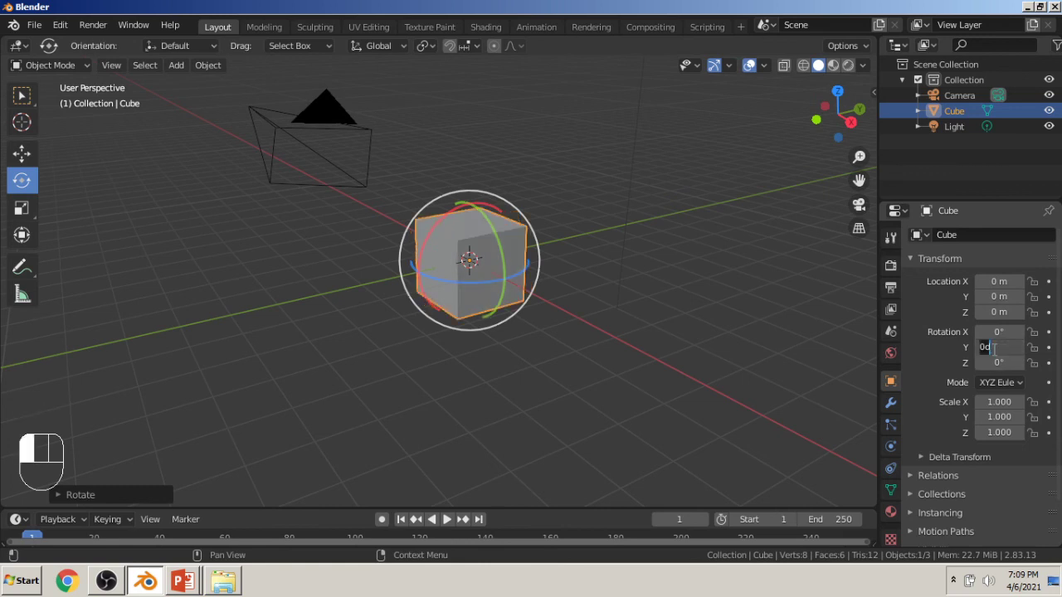
text(45)
key(Return)
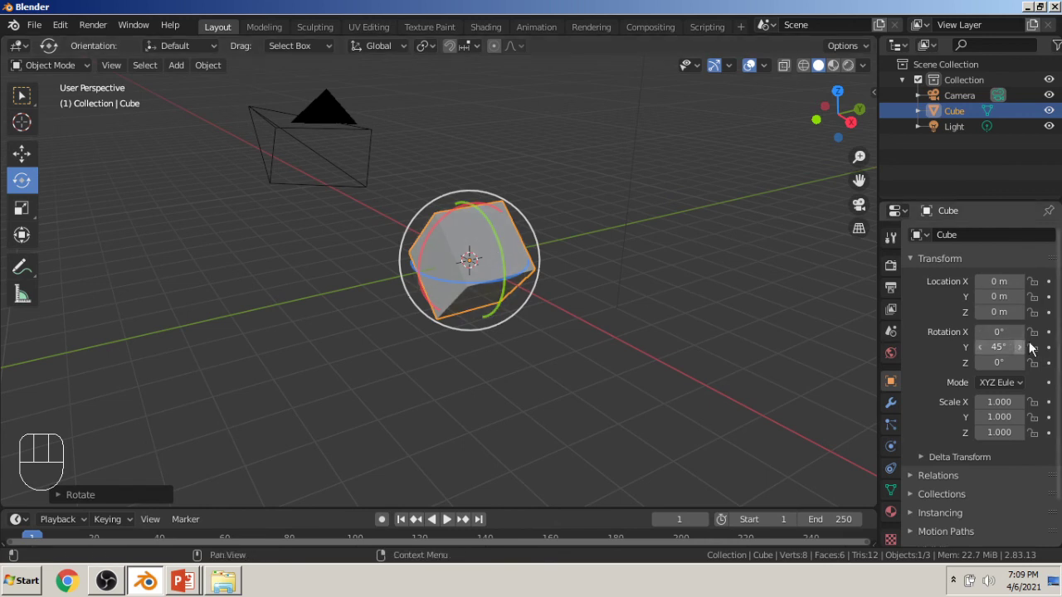
click(997, 348)
text(0)
key(Return)
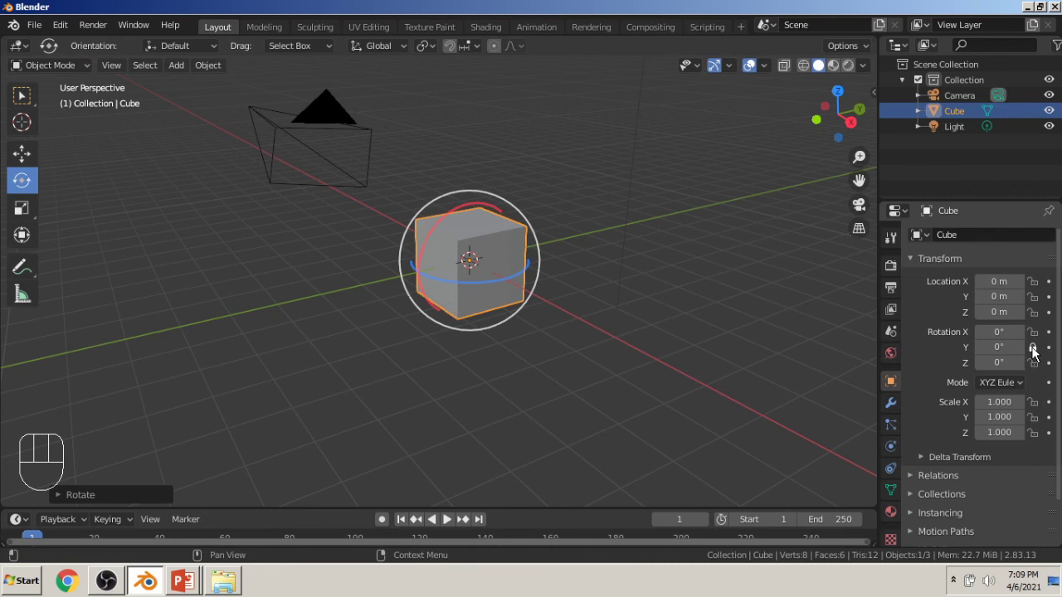
Lock the cube's Y rotation, then unlock it again
click(1033, 348)
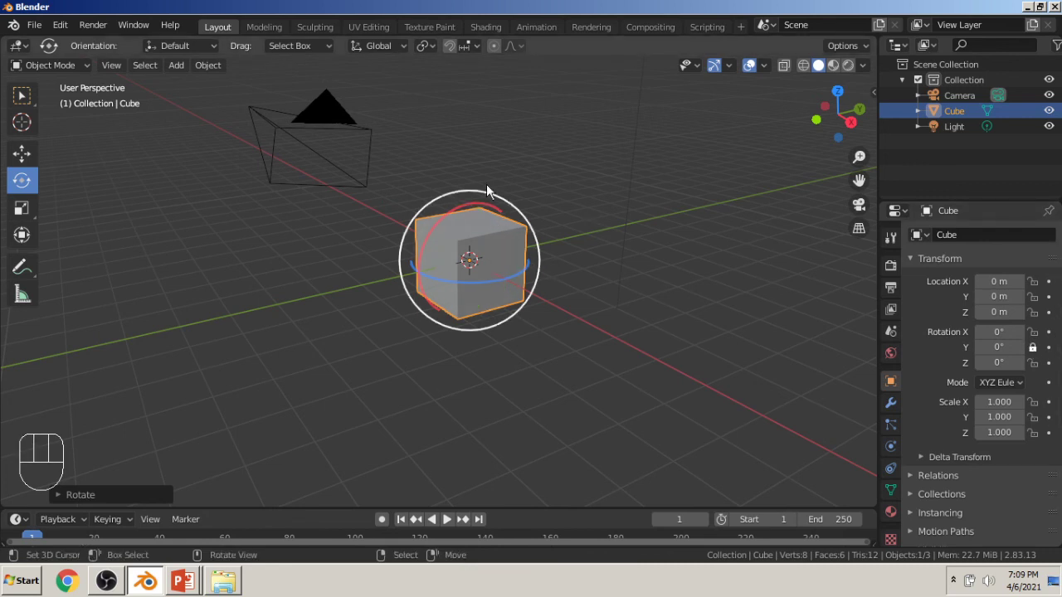
click(1032, 348)
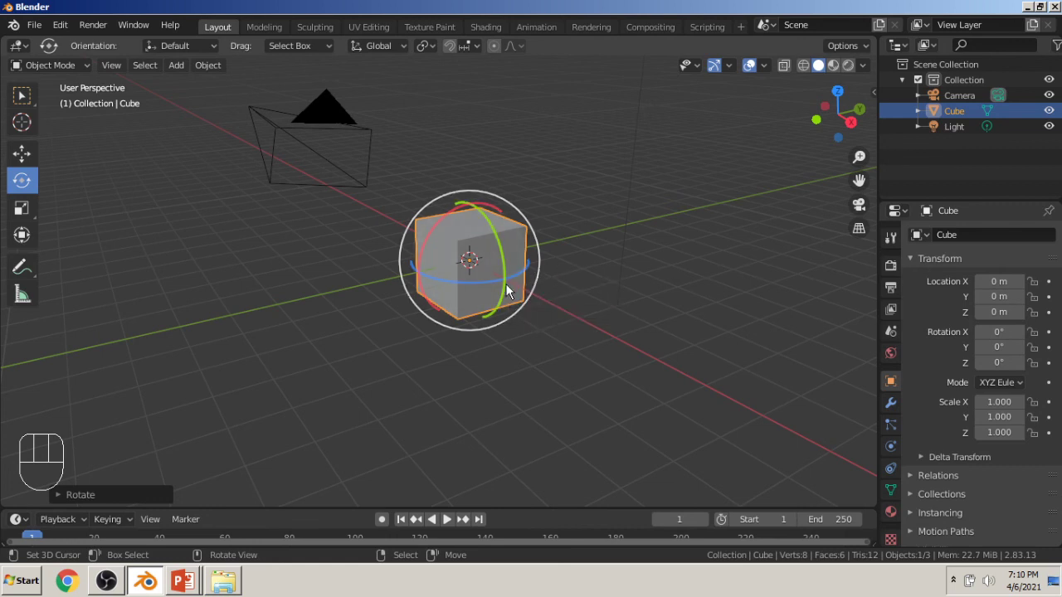
Rotate the cube freely and around global X, Y and Z, ending at about 405° around Z, then undo the rotation
key(r)
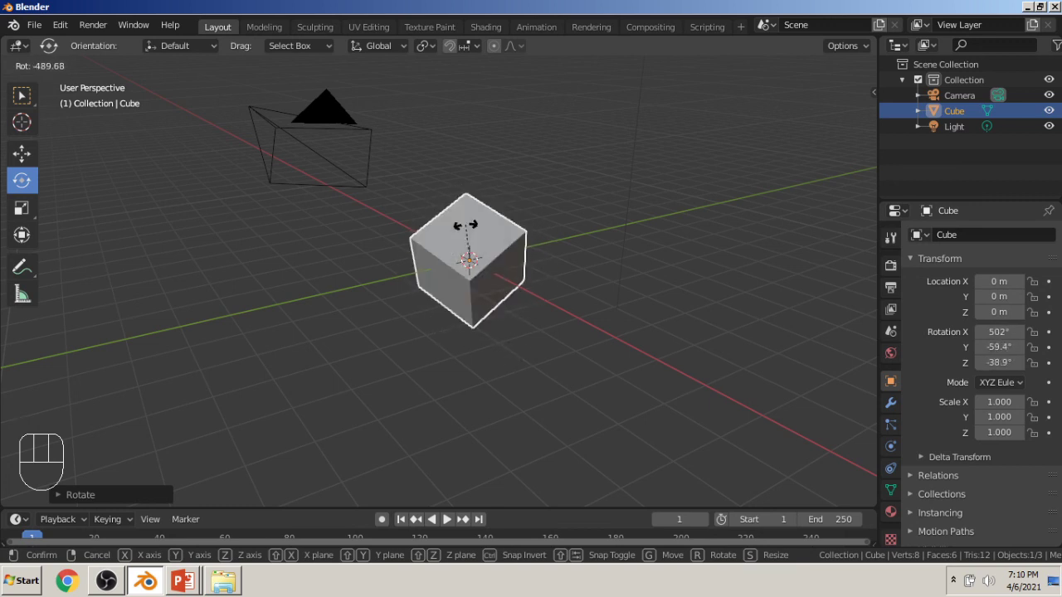
key(g)
key(r)
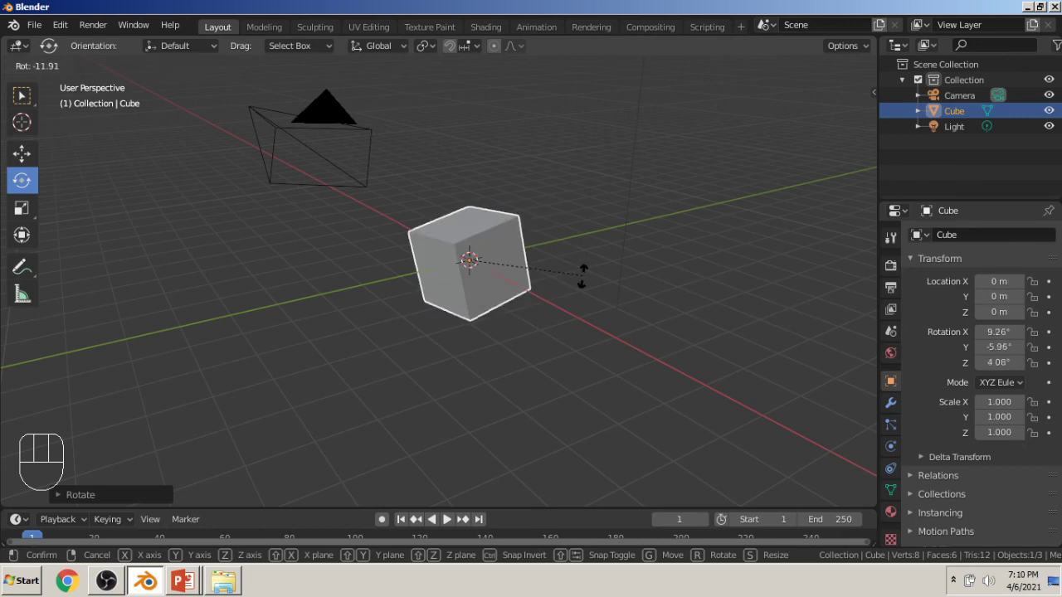
key(x)
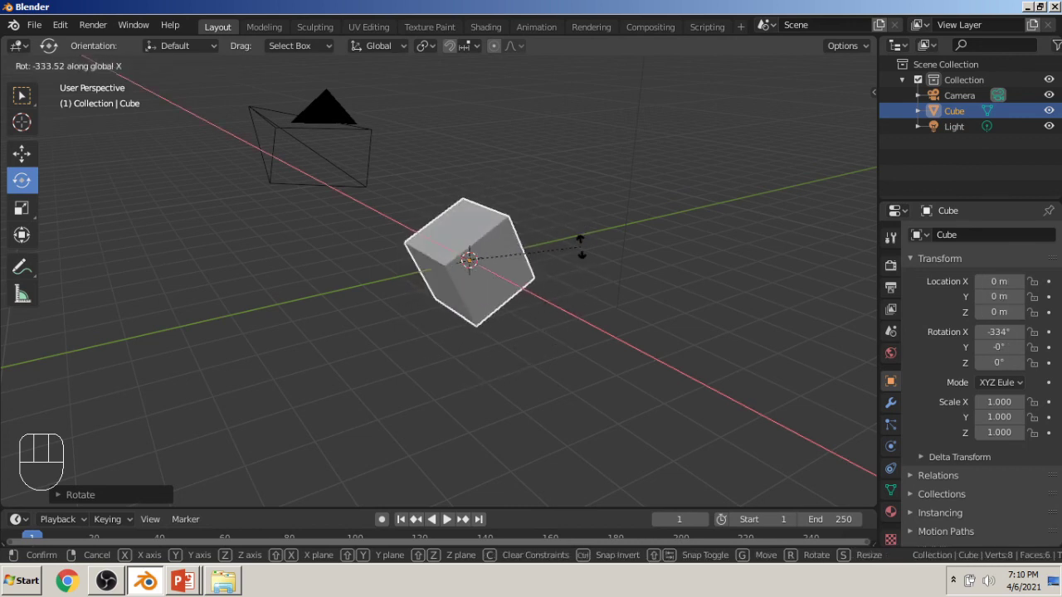
key(y)
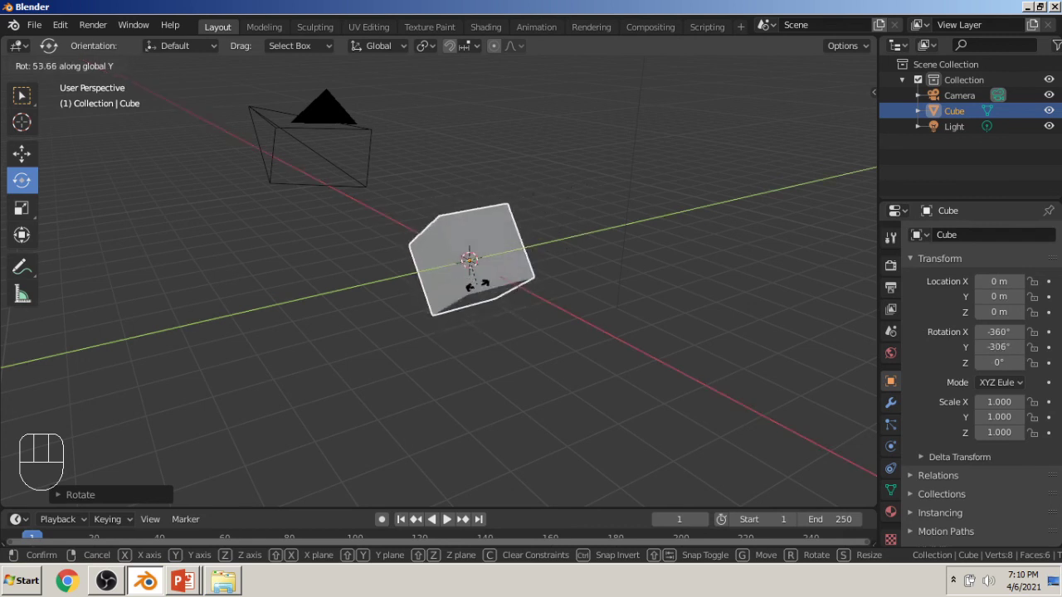
key(z)
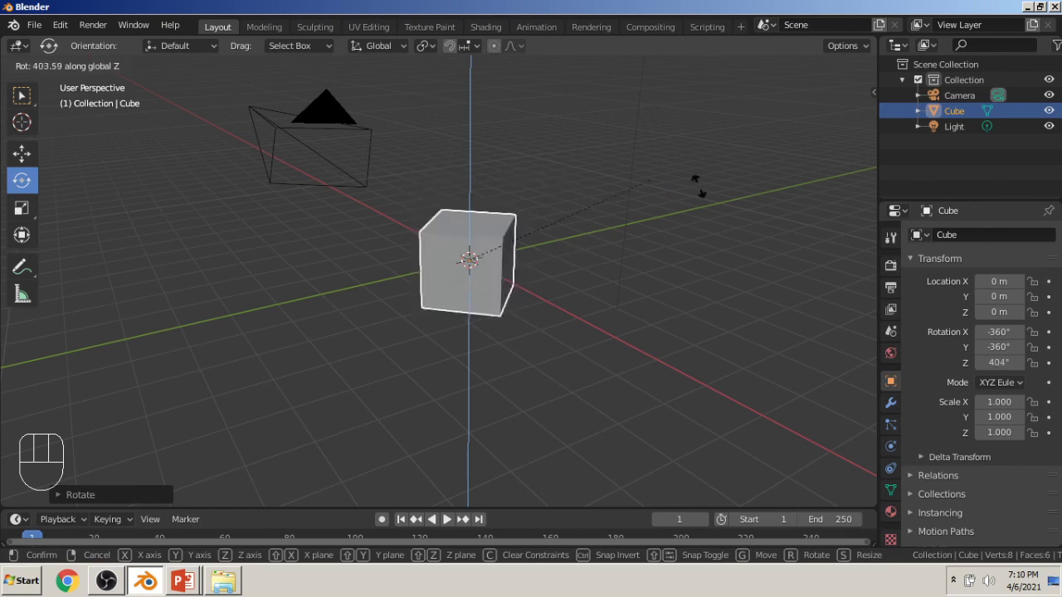
click(650, 169)
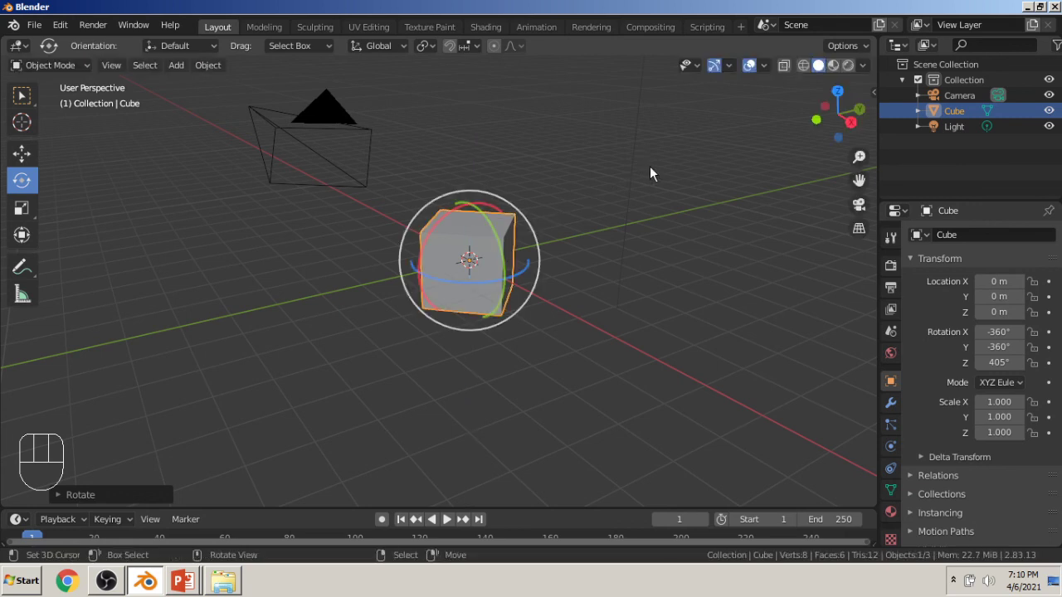
key(ctrl+z)
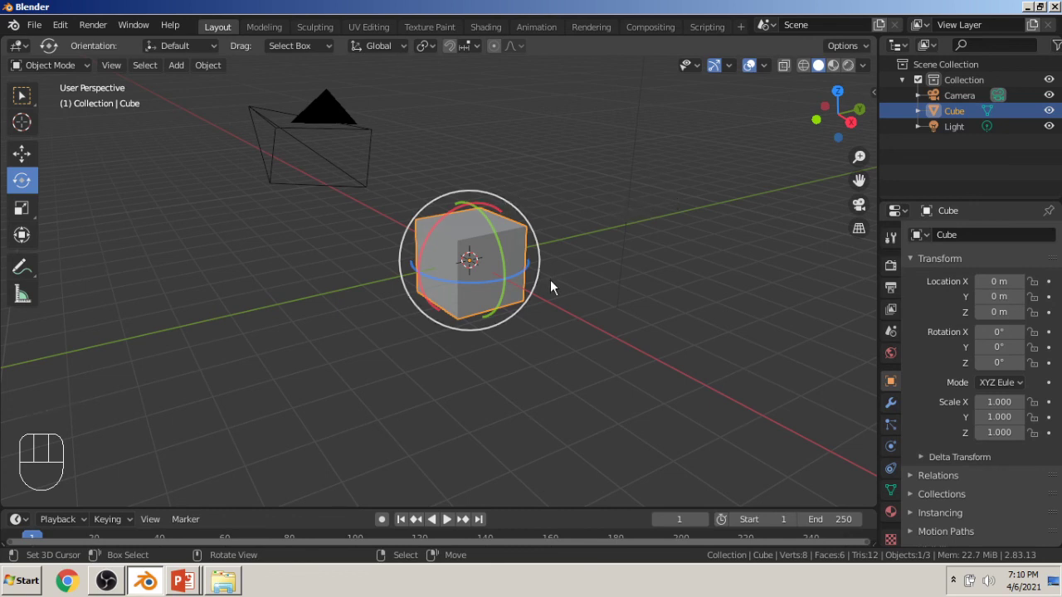
Scale the cube uniformly and along global X, Y and Z, ending at about 3.66 along Z, then undo the scaling
key(s)
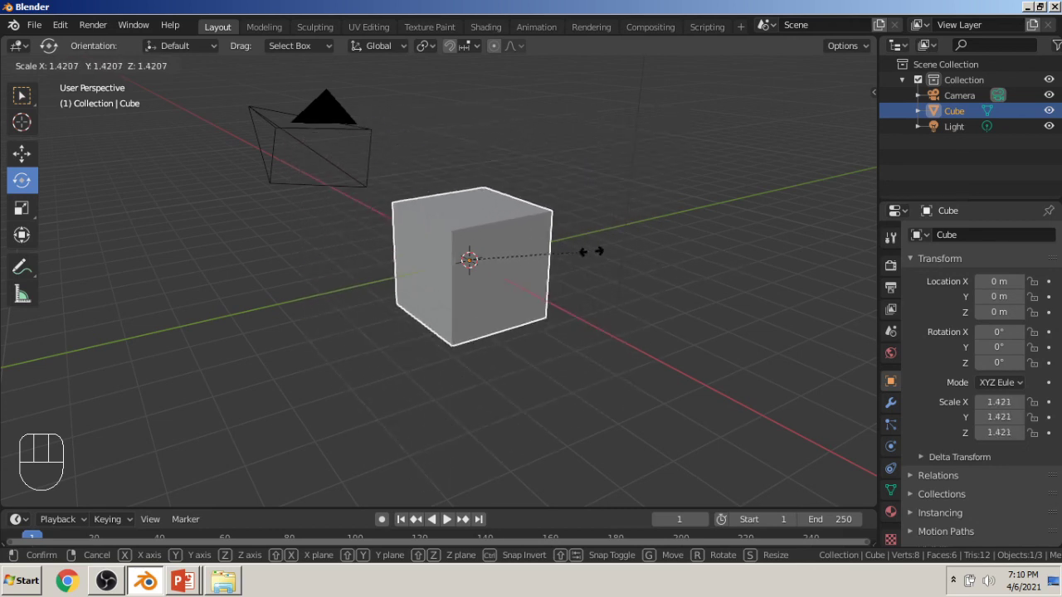
key(x)
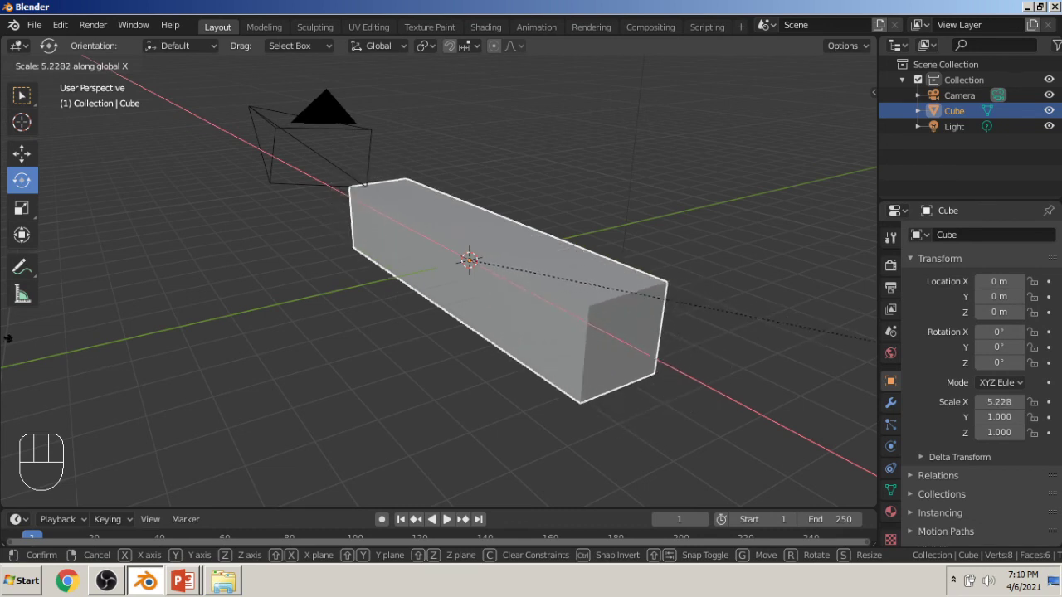
key(y)
key(z)
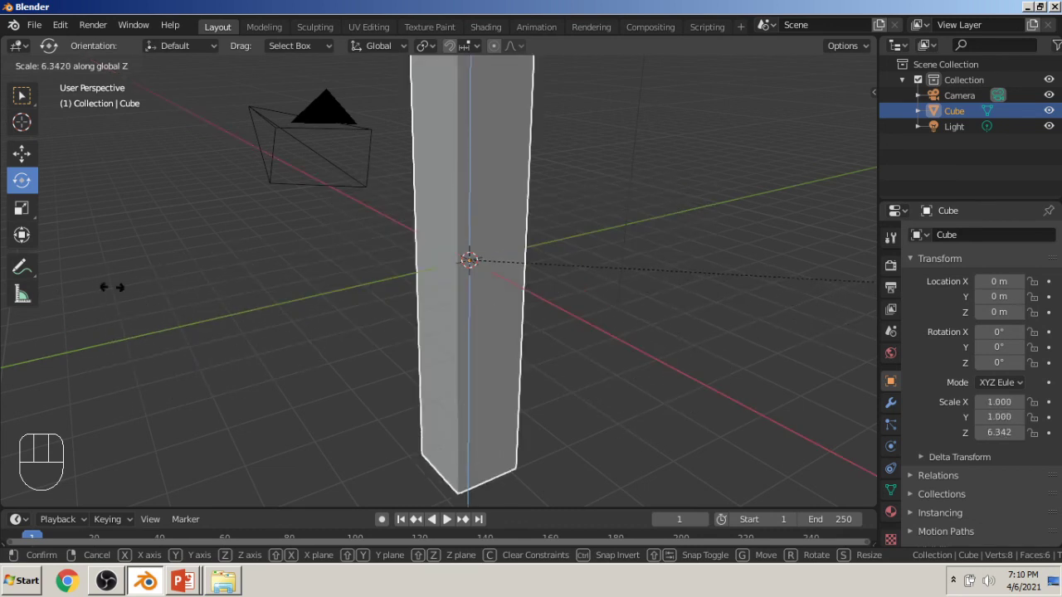
click(763, 251)
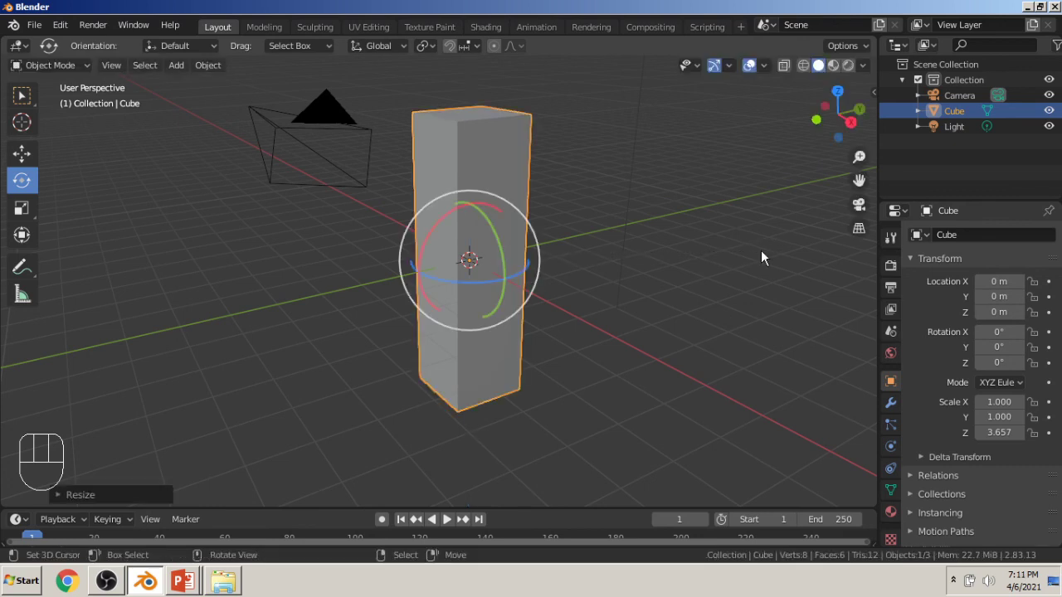
key(ctrl+z)
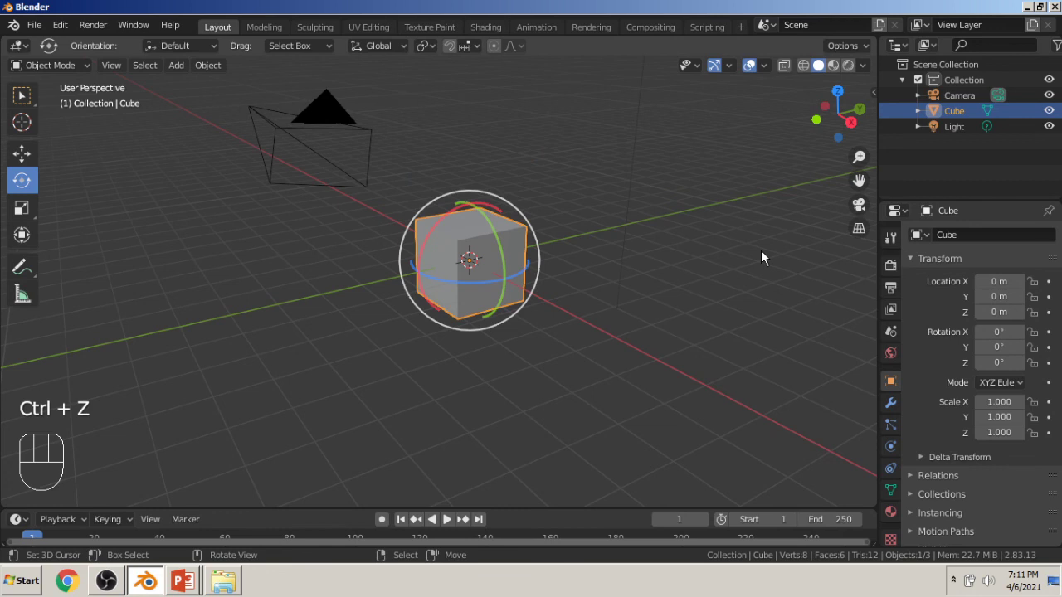
click(105, 581)
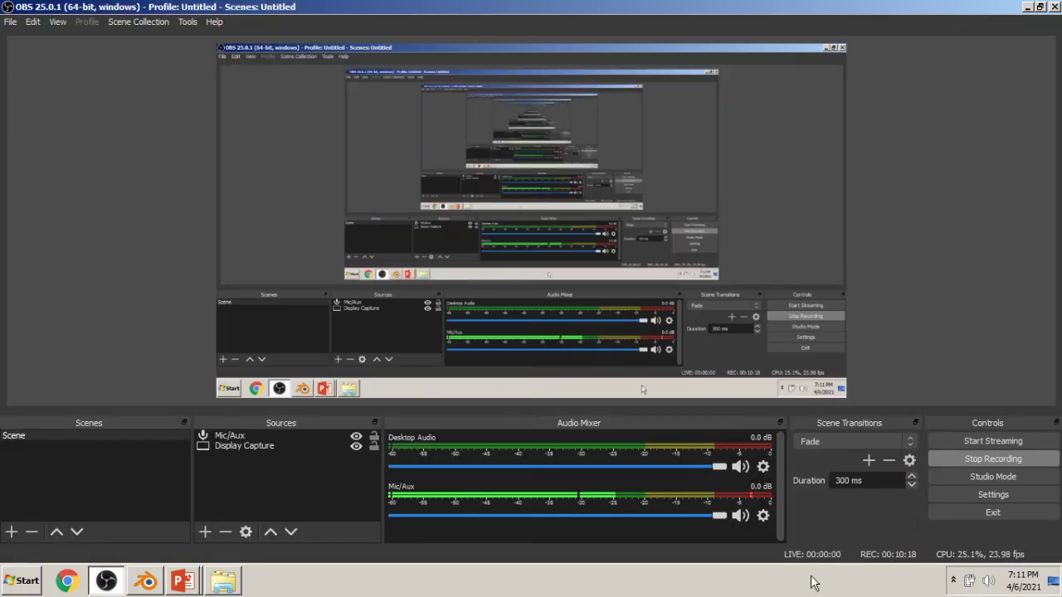